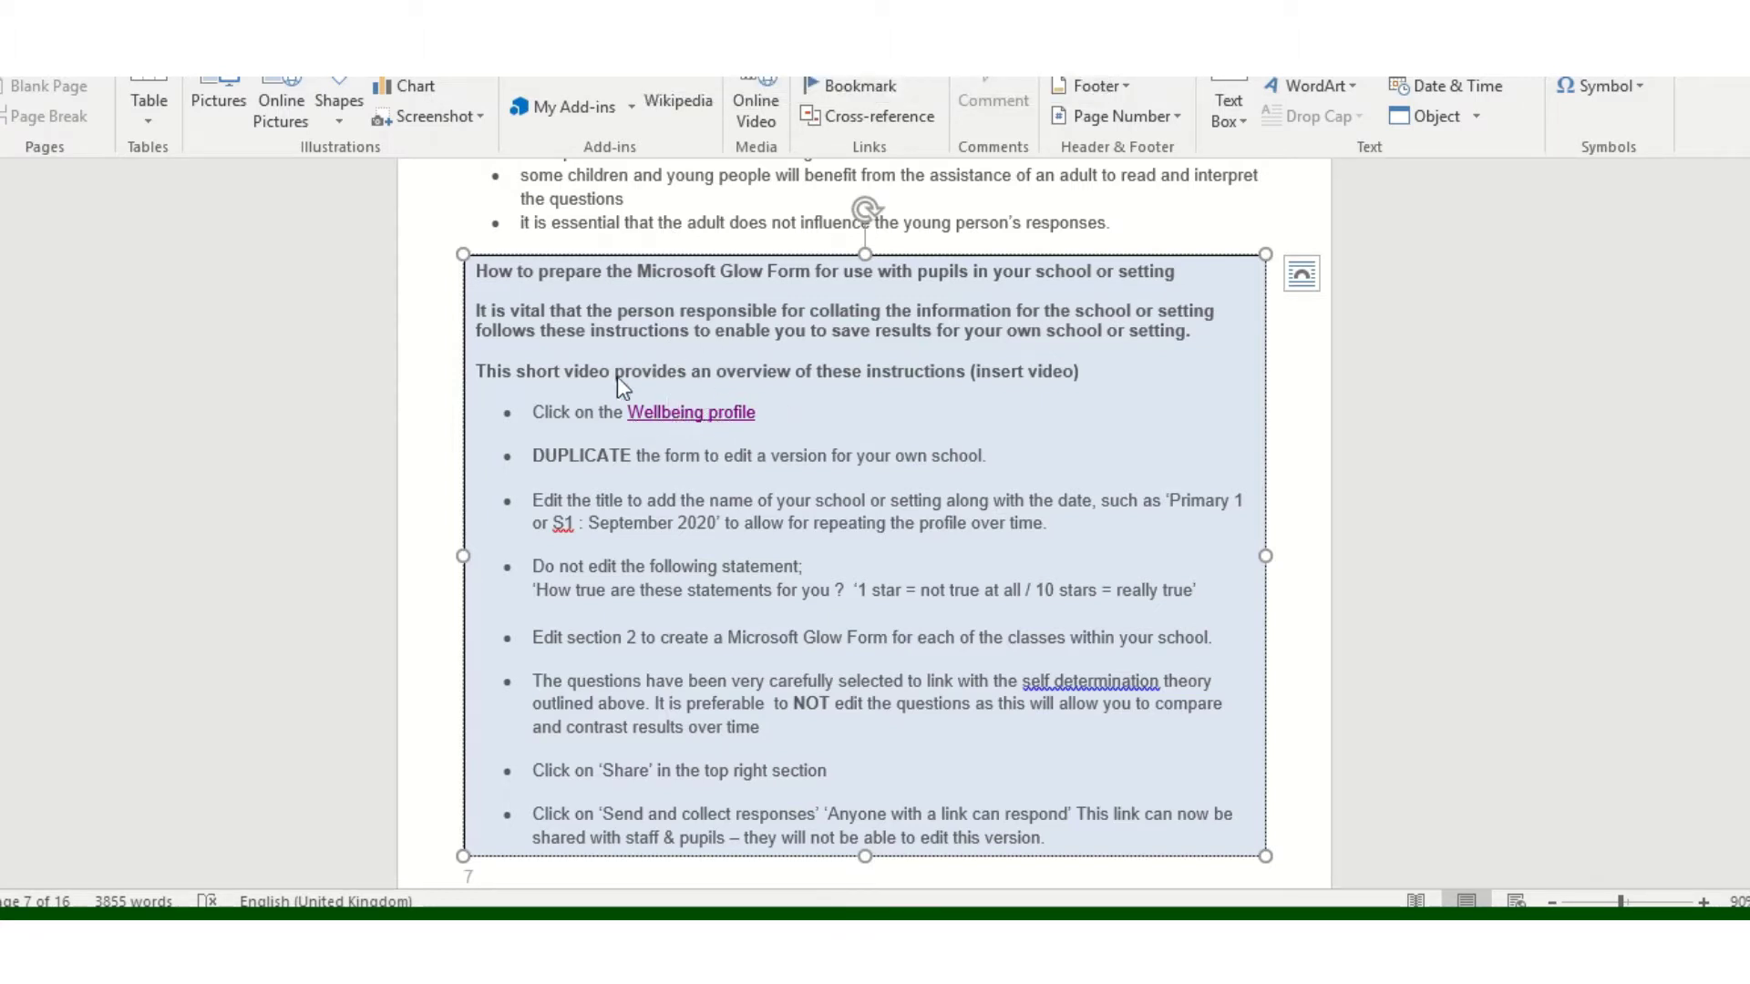
Follow the 'Wellbeing profile' hyperlink in the Word instructions to open the shared form
left_click(674, 418)
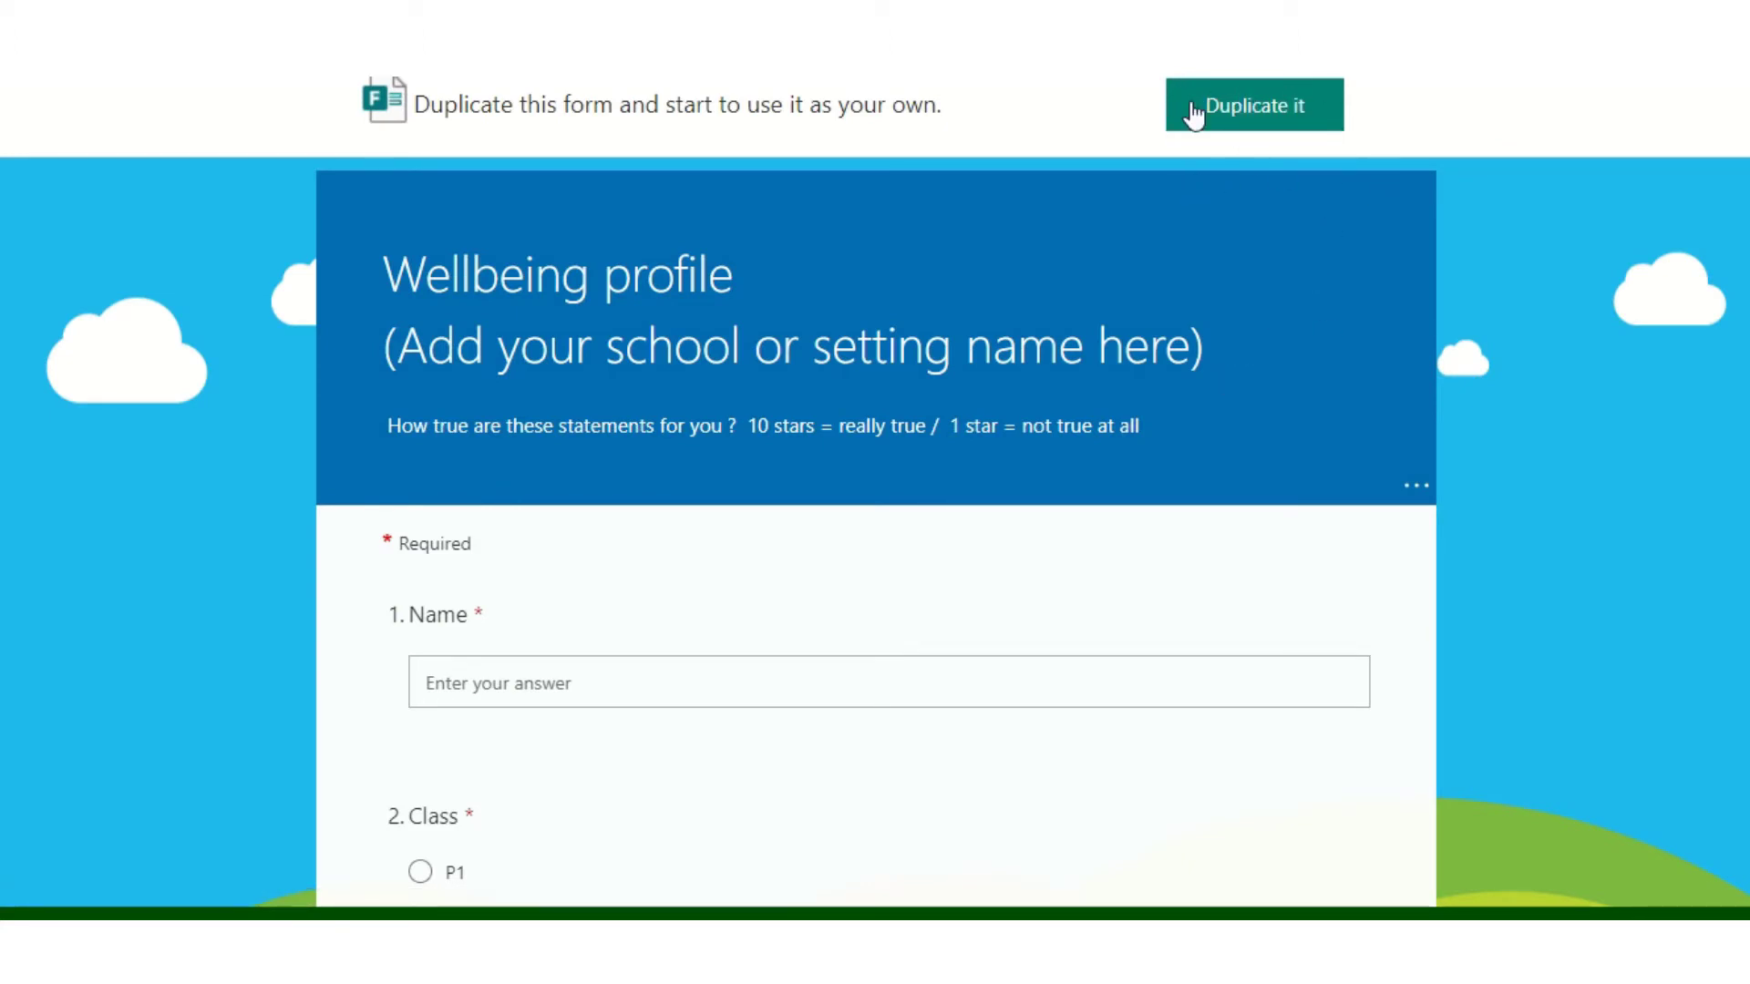
Duplicate the shared Wellbeing profile form and select its '(Copy)' title for editing
left_click(1248, 113)
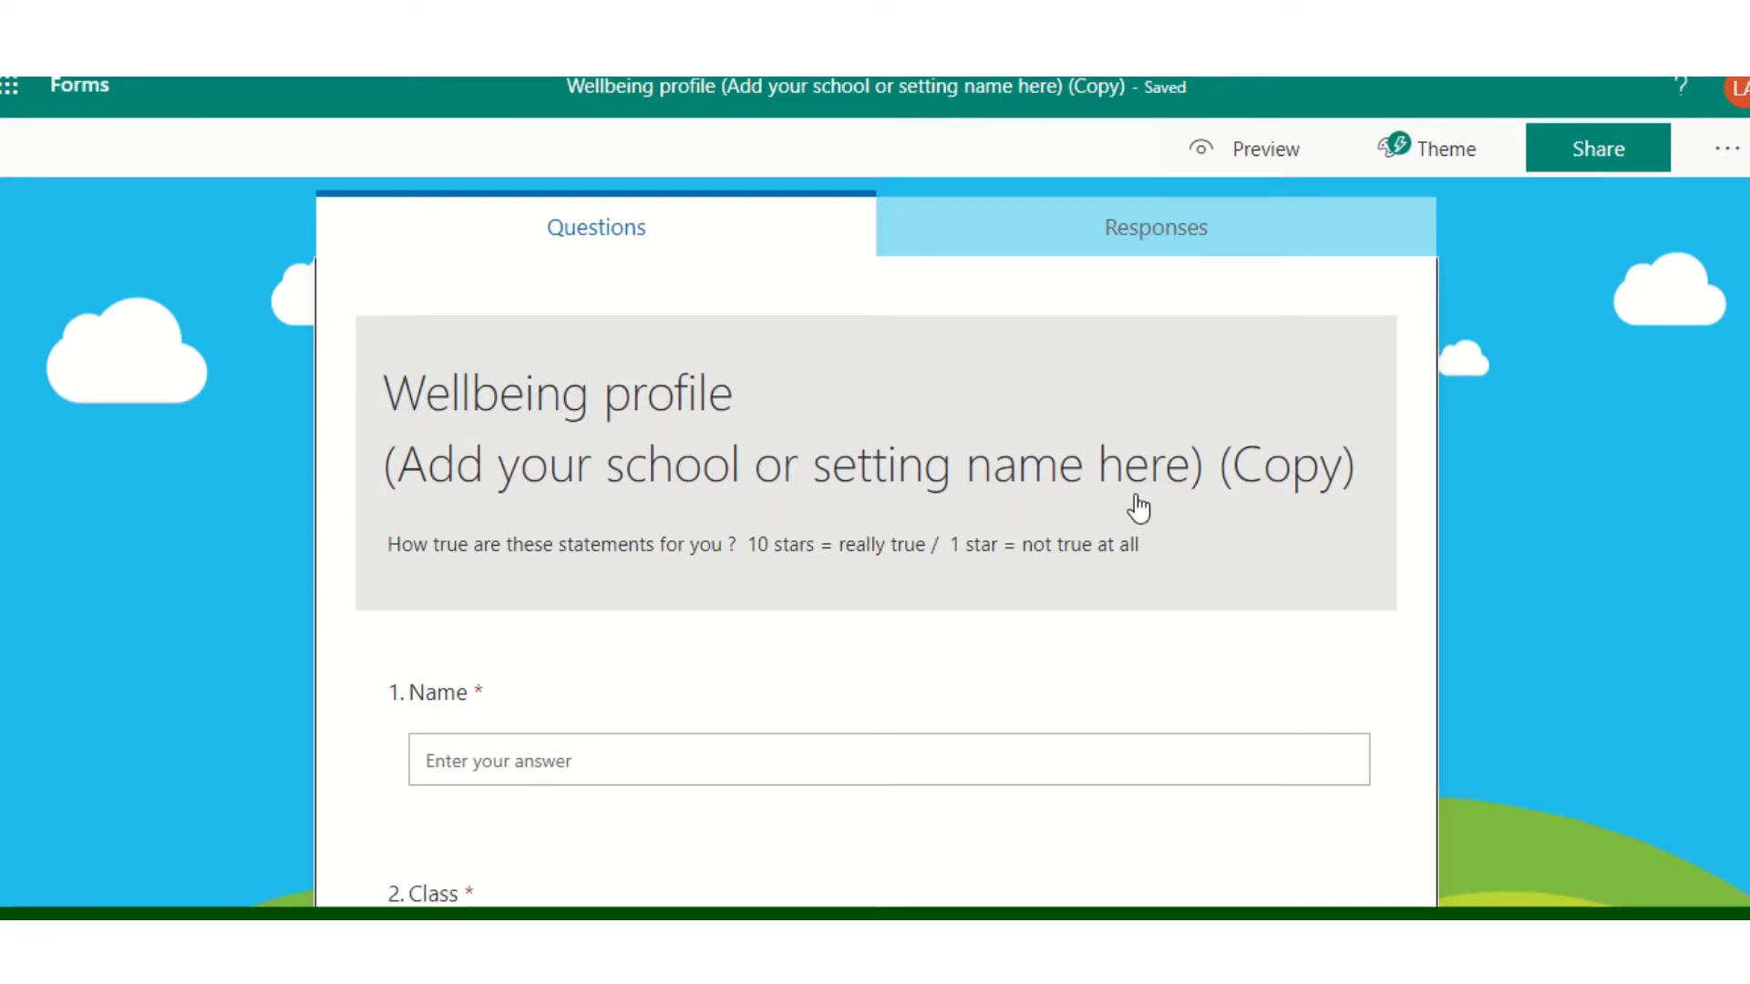
left_click(933, 392)
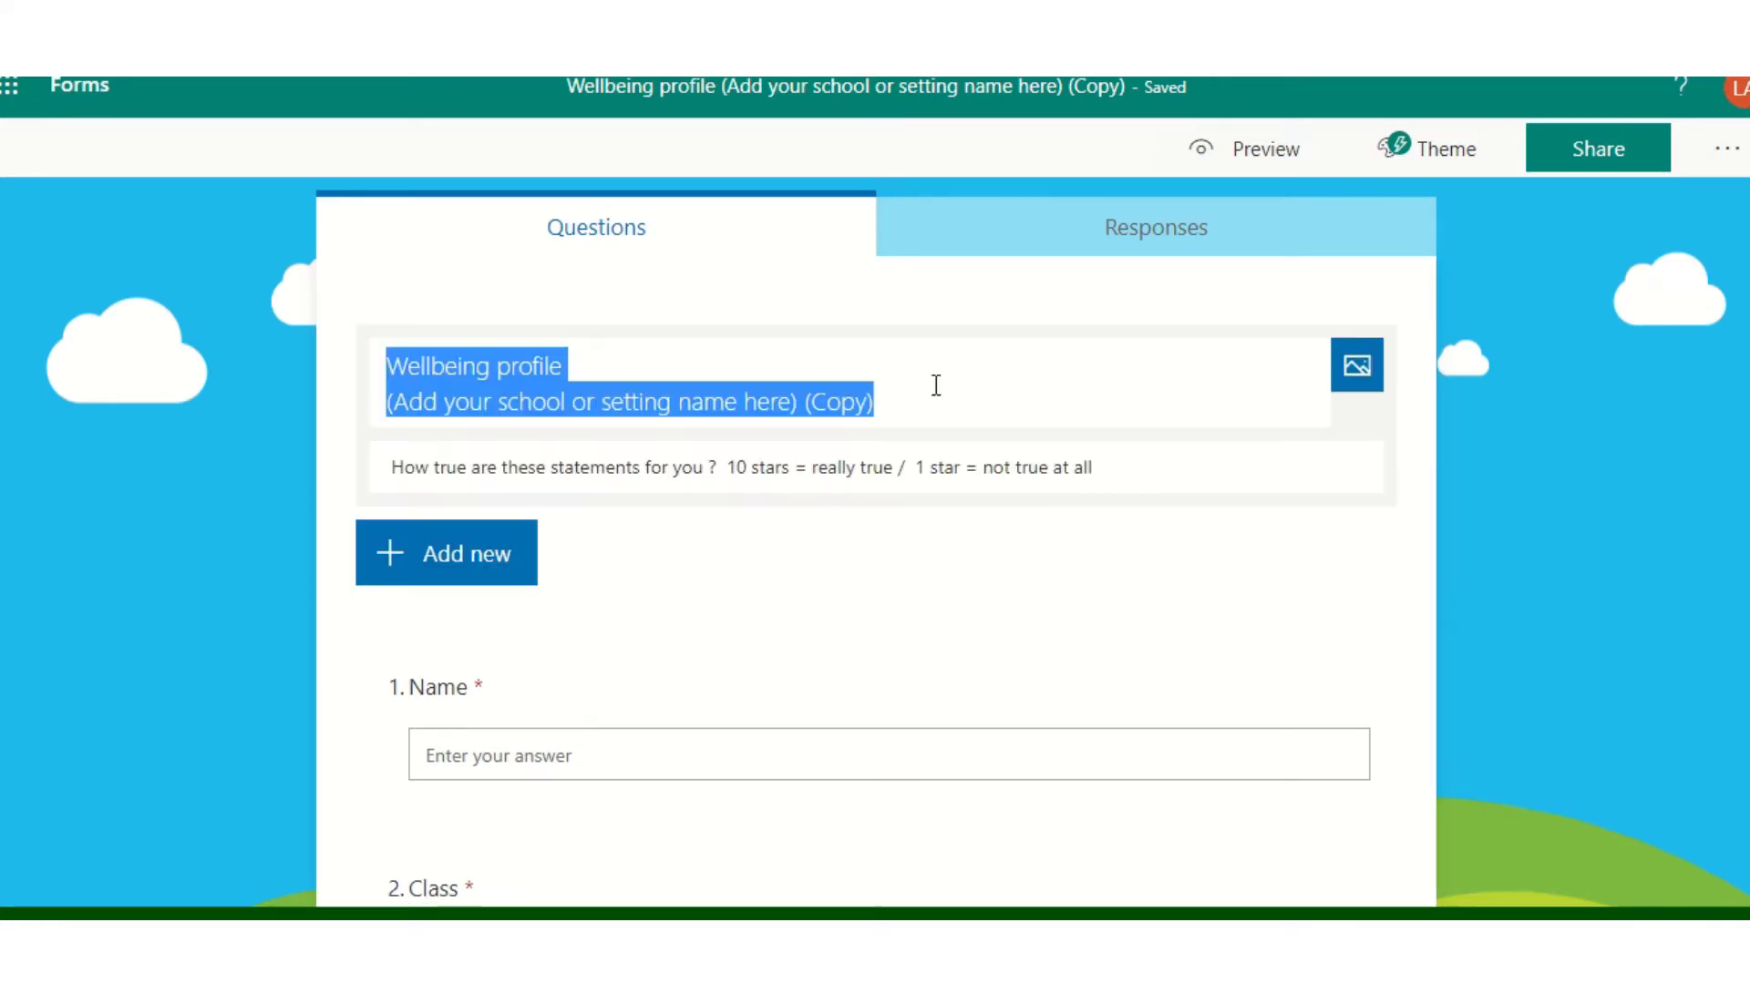
Replace the title's placeholder and '(Copy)' ending with 'My school P7 Aug 2020'
left_click(909, 399)
key("BackSpace")
key("BackSpace")
key("BackSpace")
key("BackSpace")
key("BackSpace")
key("BackSpace")
key("BackSpace")
key("BackSpace")
key("BackSpace")
key("BackSpace")
key("BackSpace")
key("BackSpace")
key("BackSpace")
key("BackSpace")
key("BackSpace")
key("BackSpace")
key("BackSpace")
key("BackSpace")
key("BackSpace")
key("BackSpace")
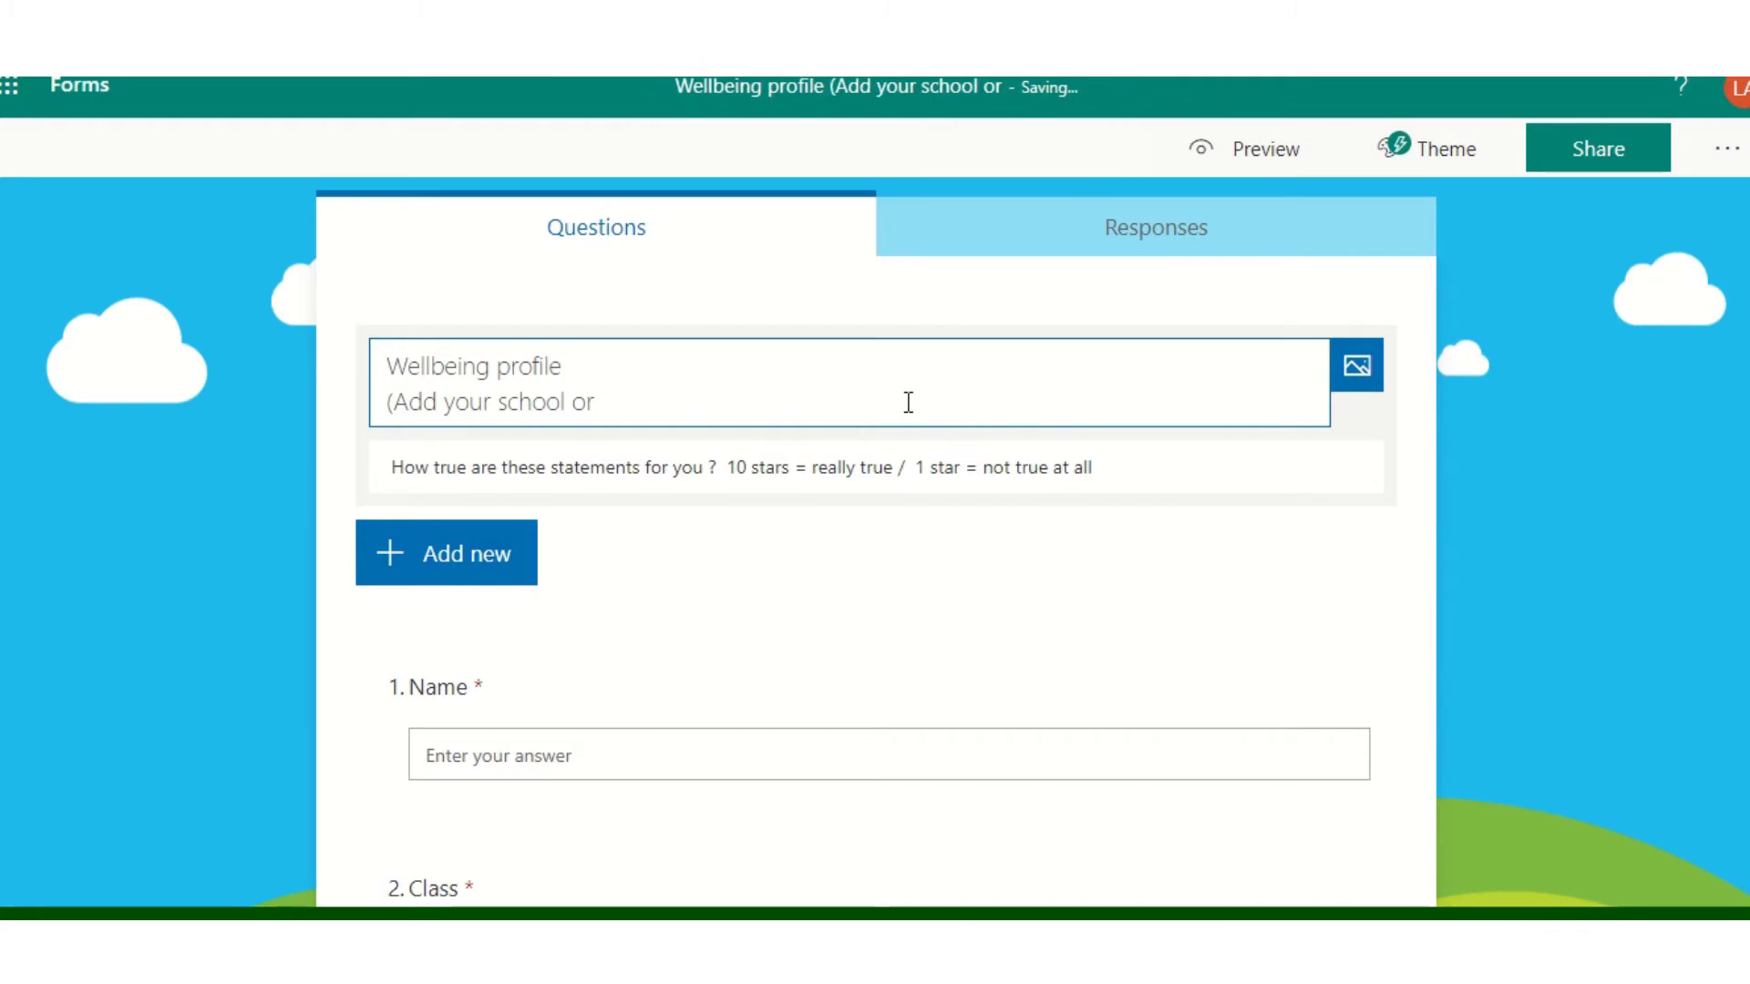
key("BackSpace")
key("BackSpace")
key("BackSpace")
key("BackSpace")
key("BackSpace")
key("BackSpace")
key("BackSpace")
key("BackSpace")
key("BackSpace")
key("BackSpace")
key("BackSpace")
key("BackSpace")
key("BackSpace")
key("BackSpace")
key("BackSpace")
key("BackSpace")
key("BackSpace")
key("BackSpace")
key("BackSpace")
type("My school")
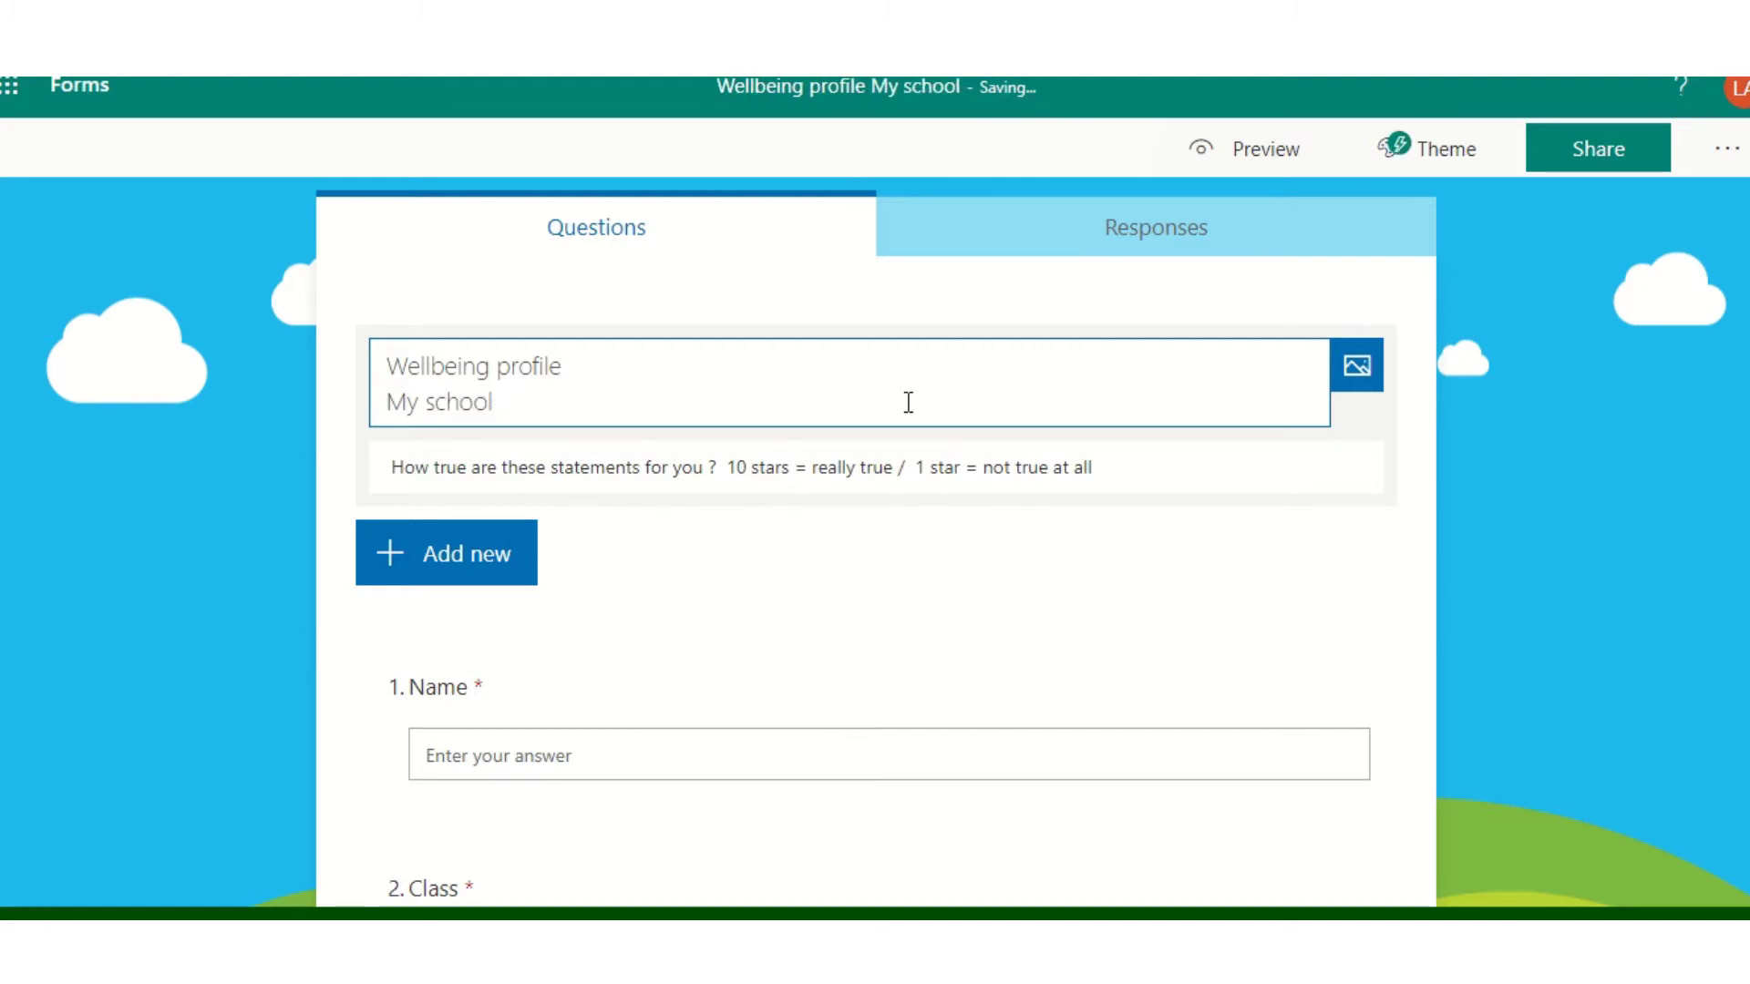
type(" P7 ")
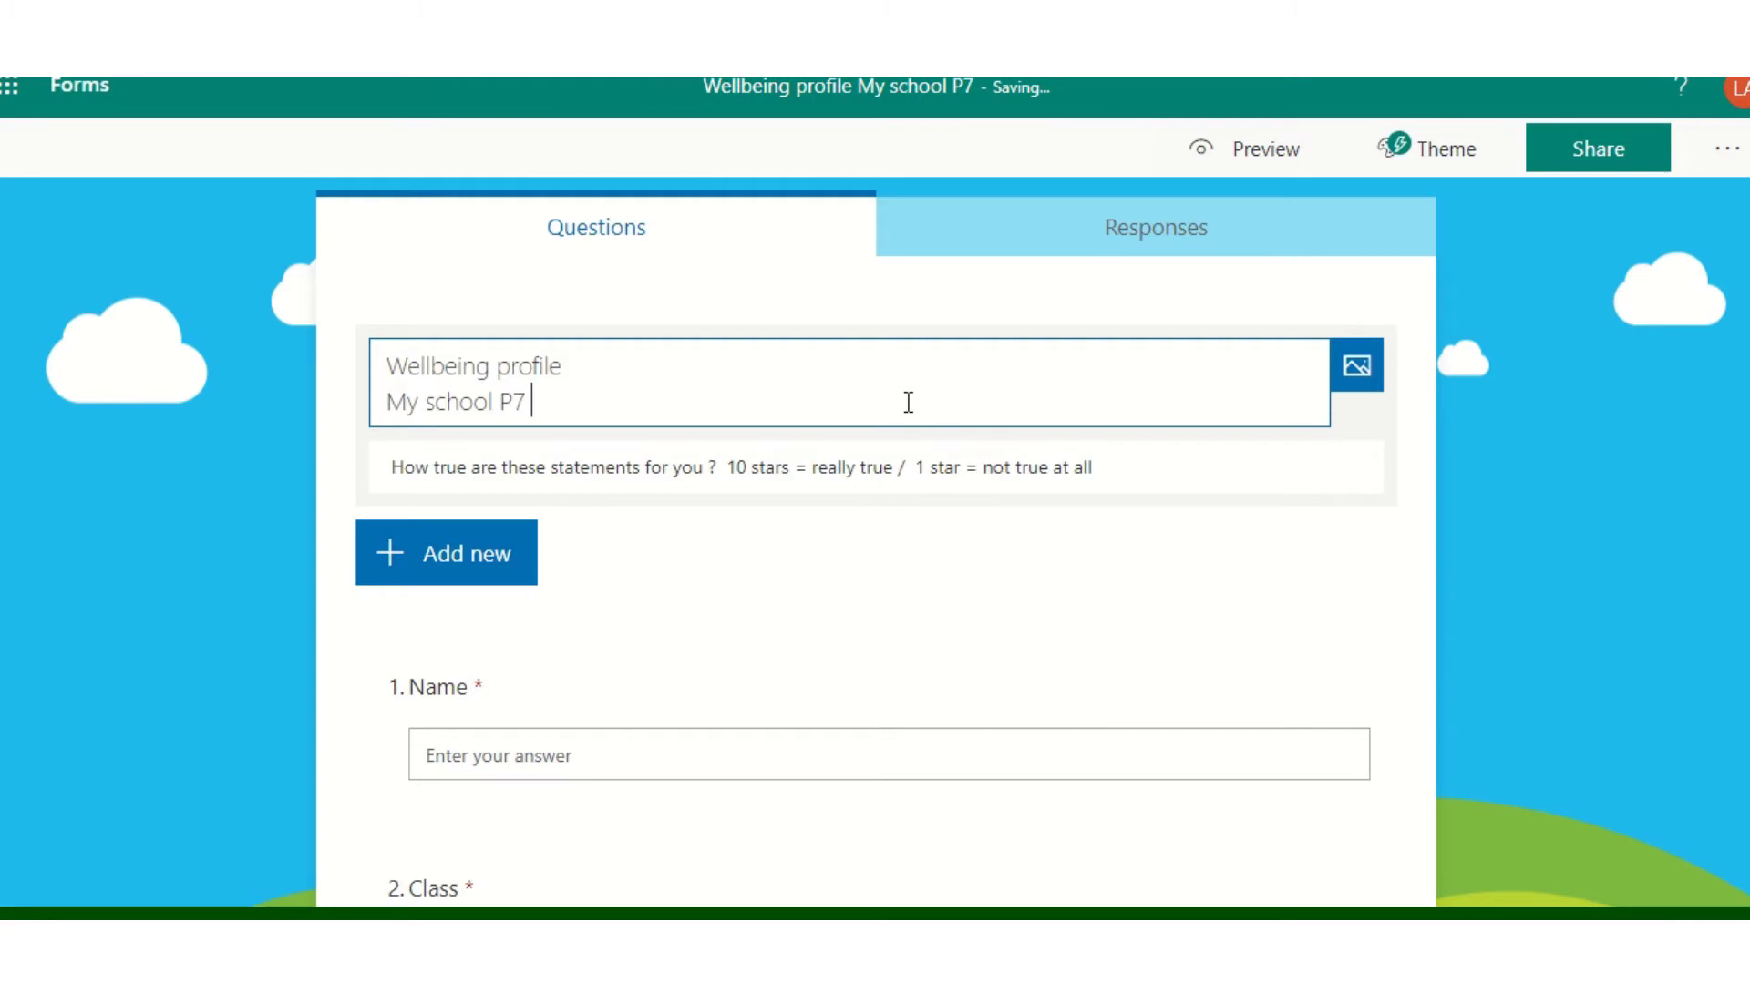
type("Aug ")
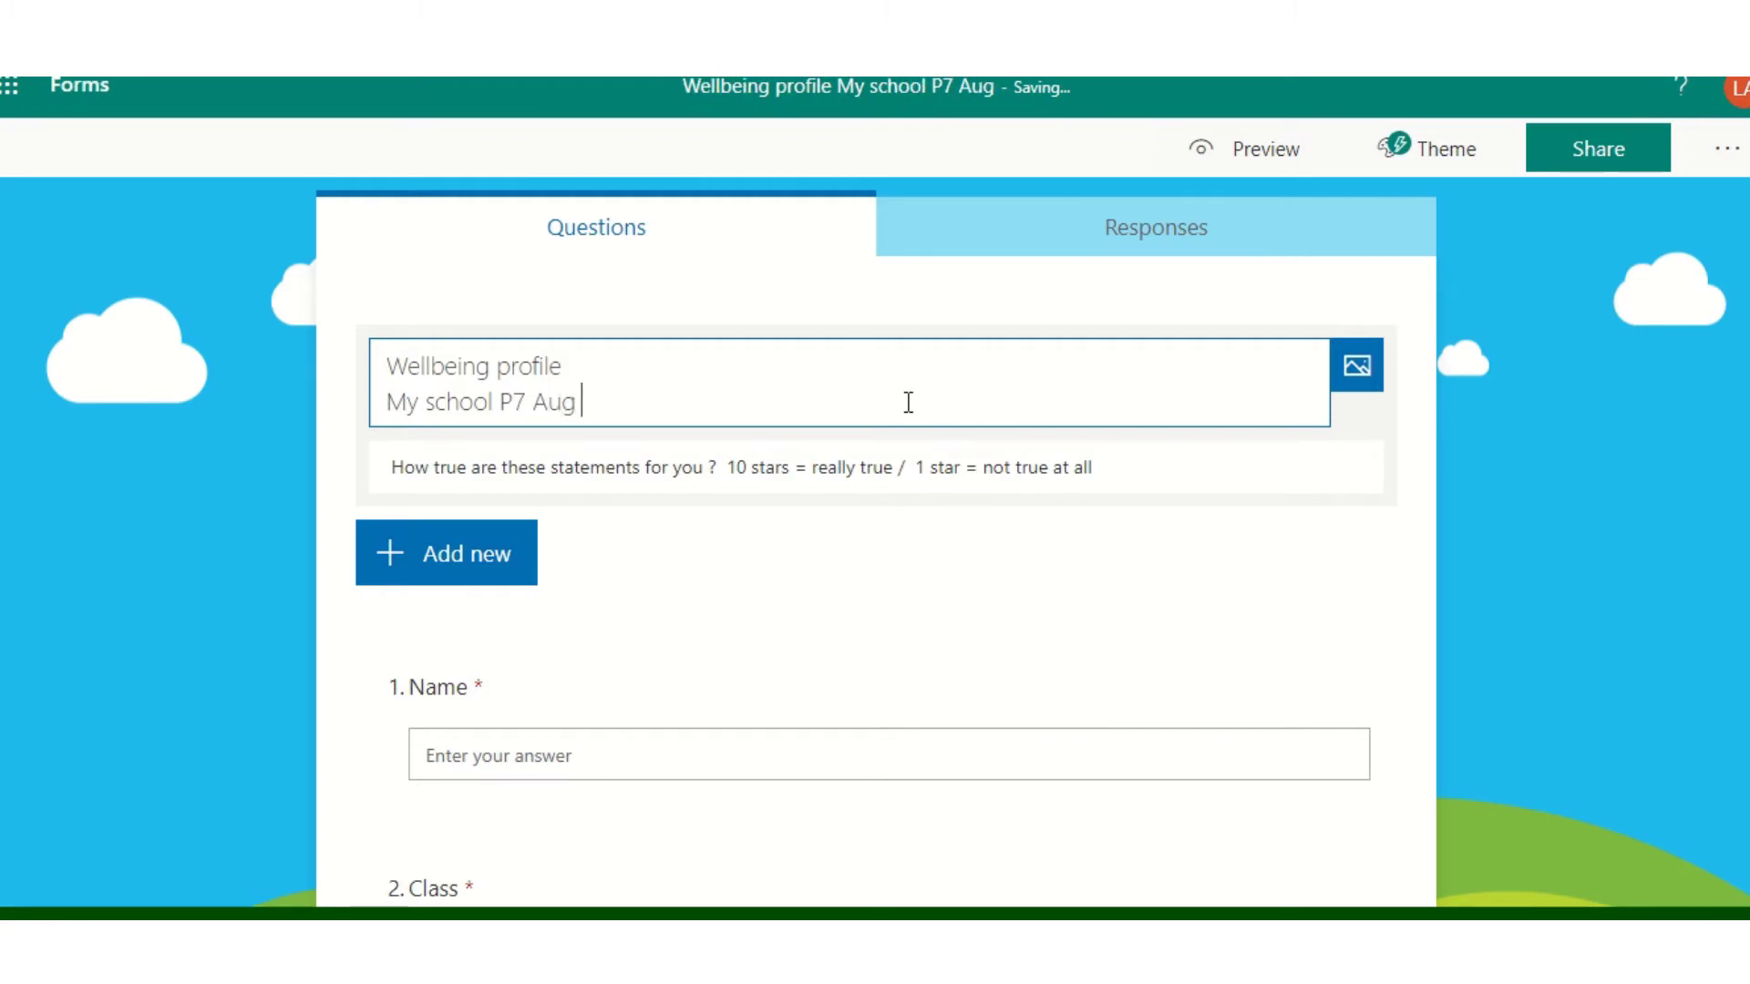
type("2020")
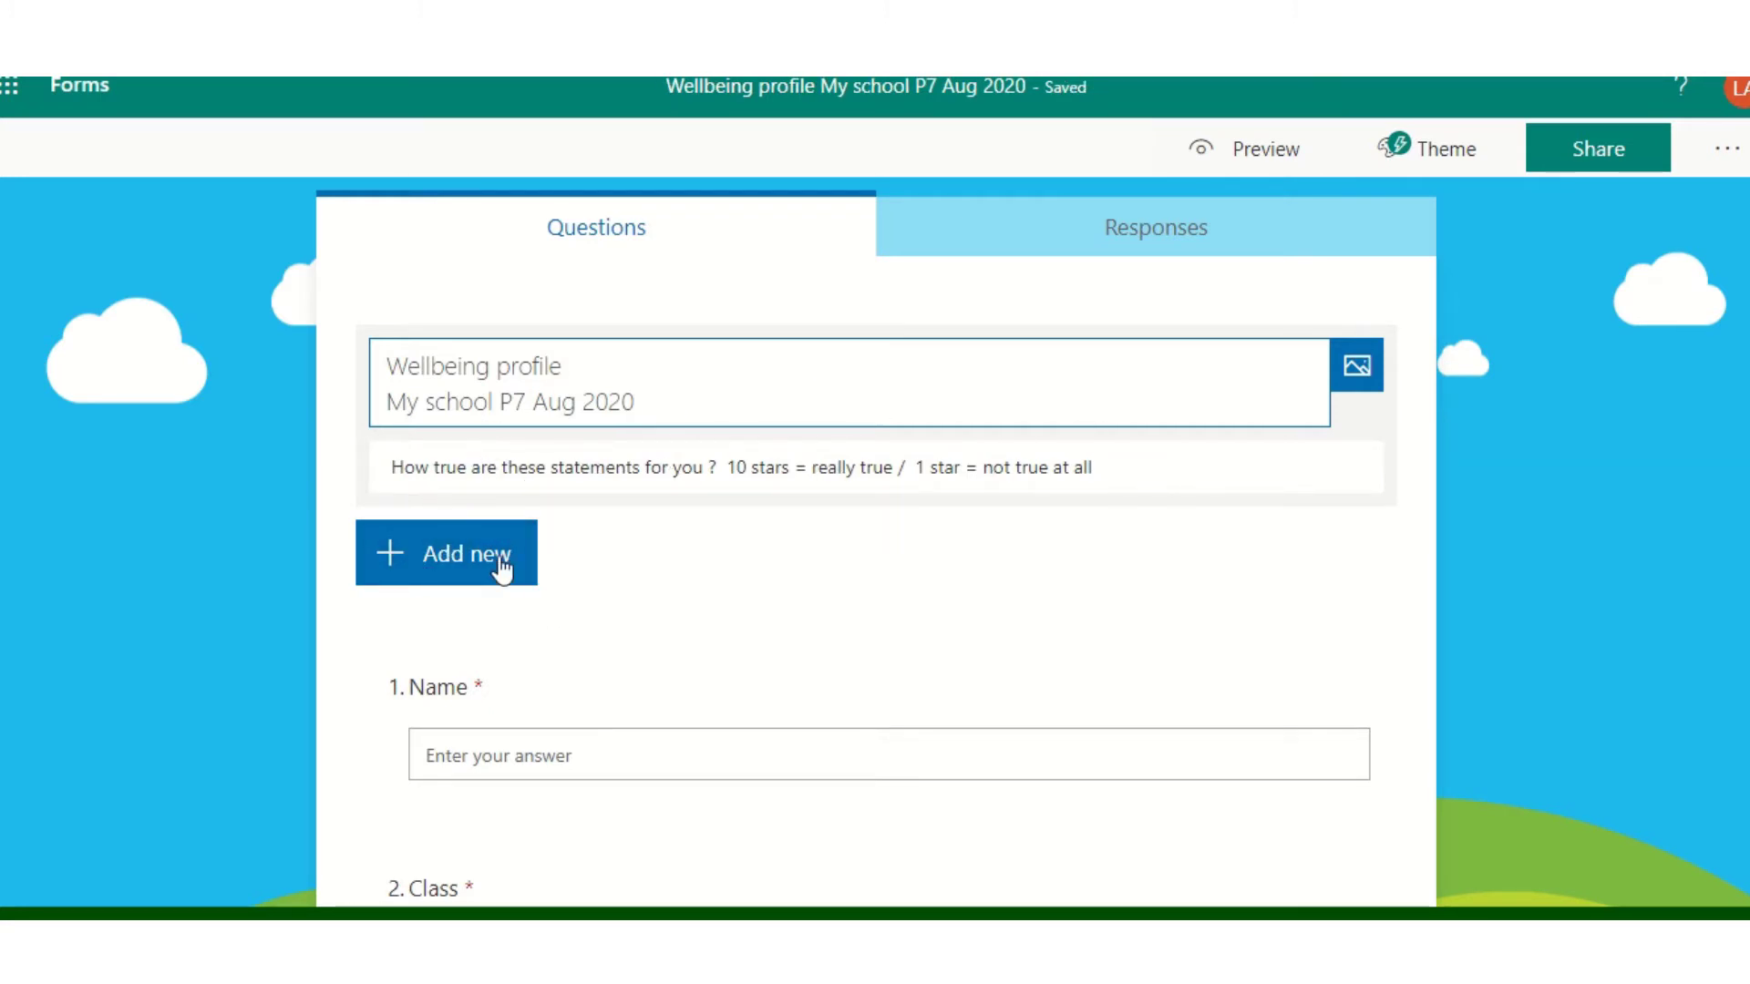
scroll(687, 656, "down", 3)
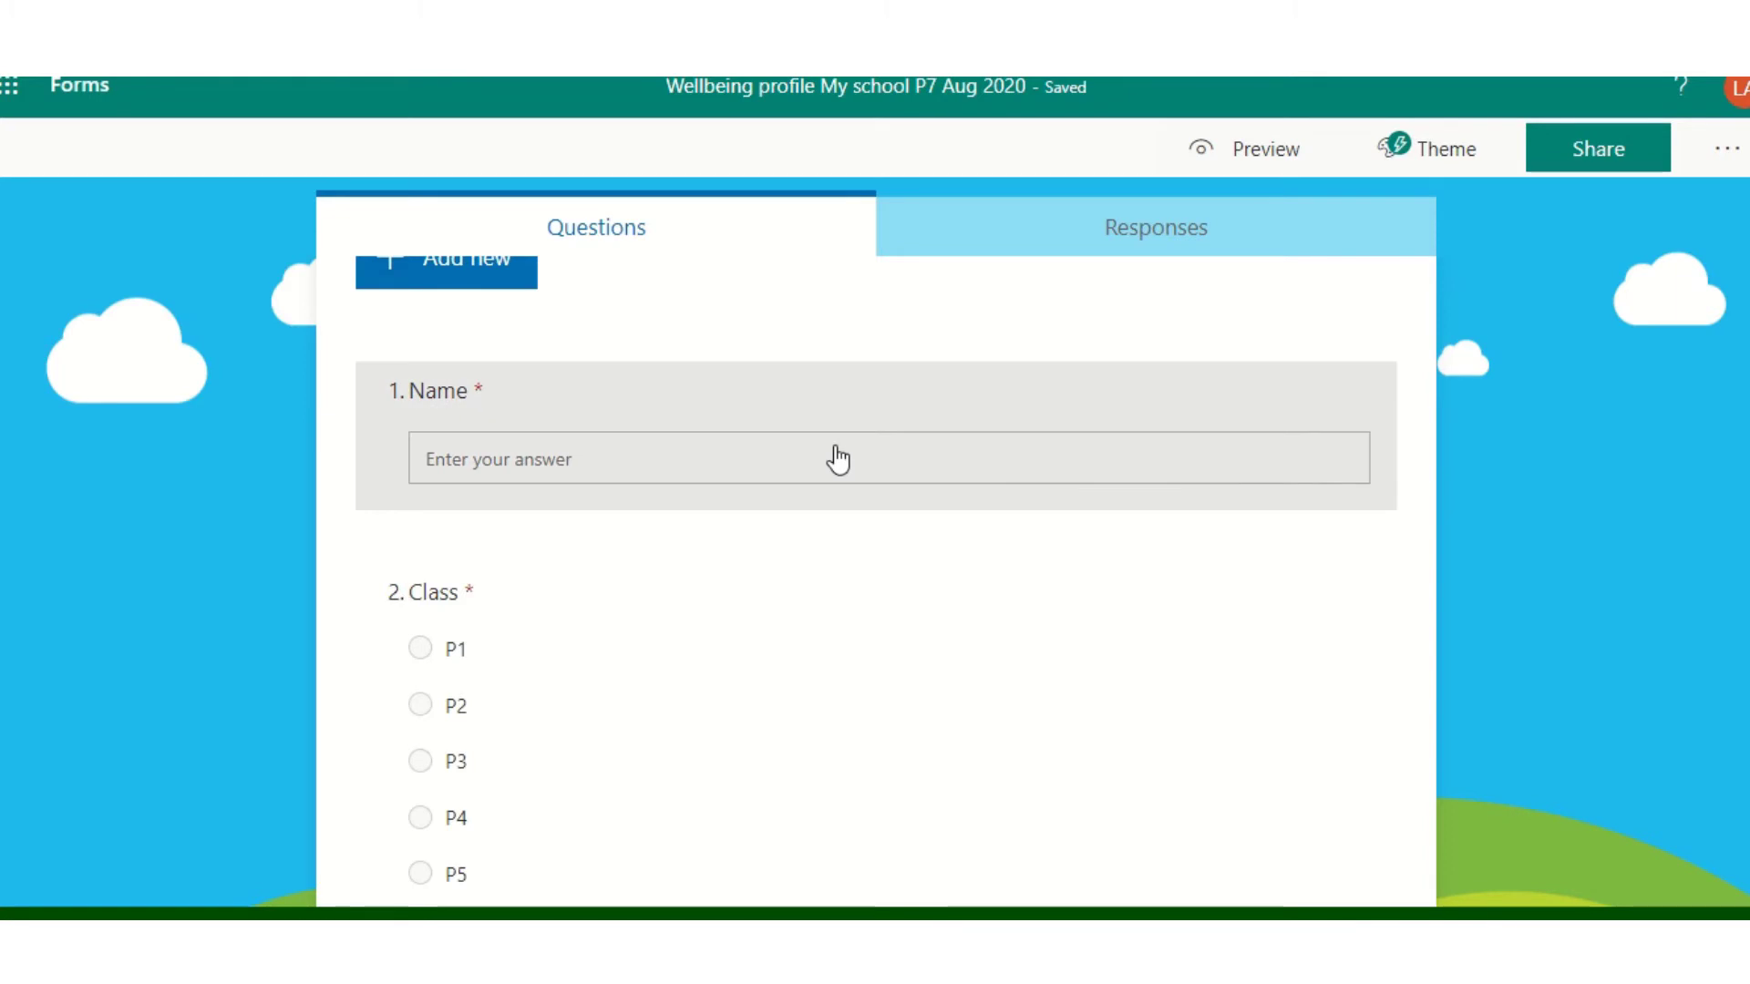
scroll(720, 629, "down", 2)
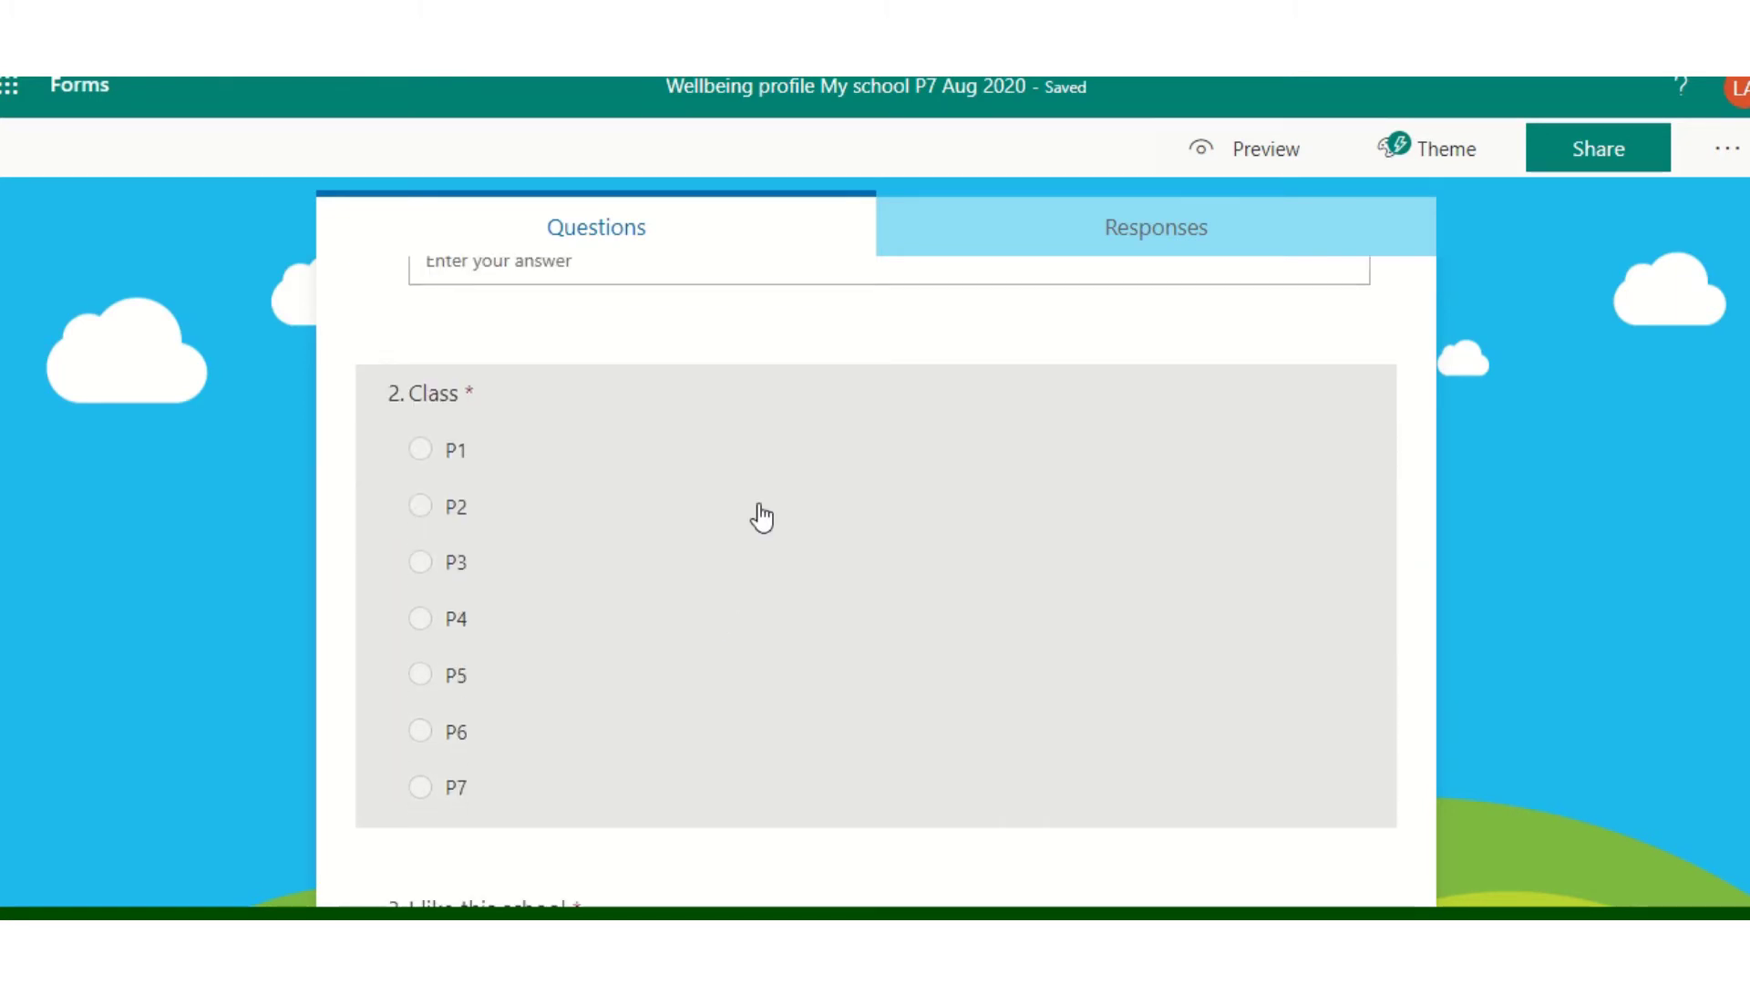
scroll(703, 508, "up", 5)
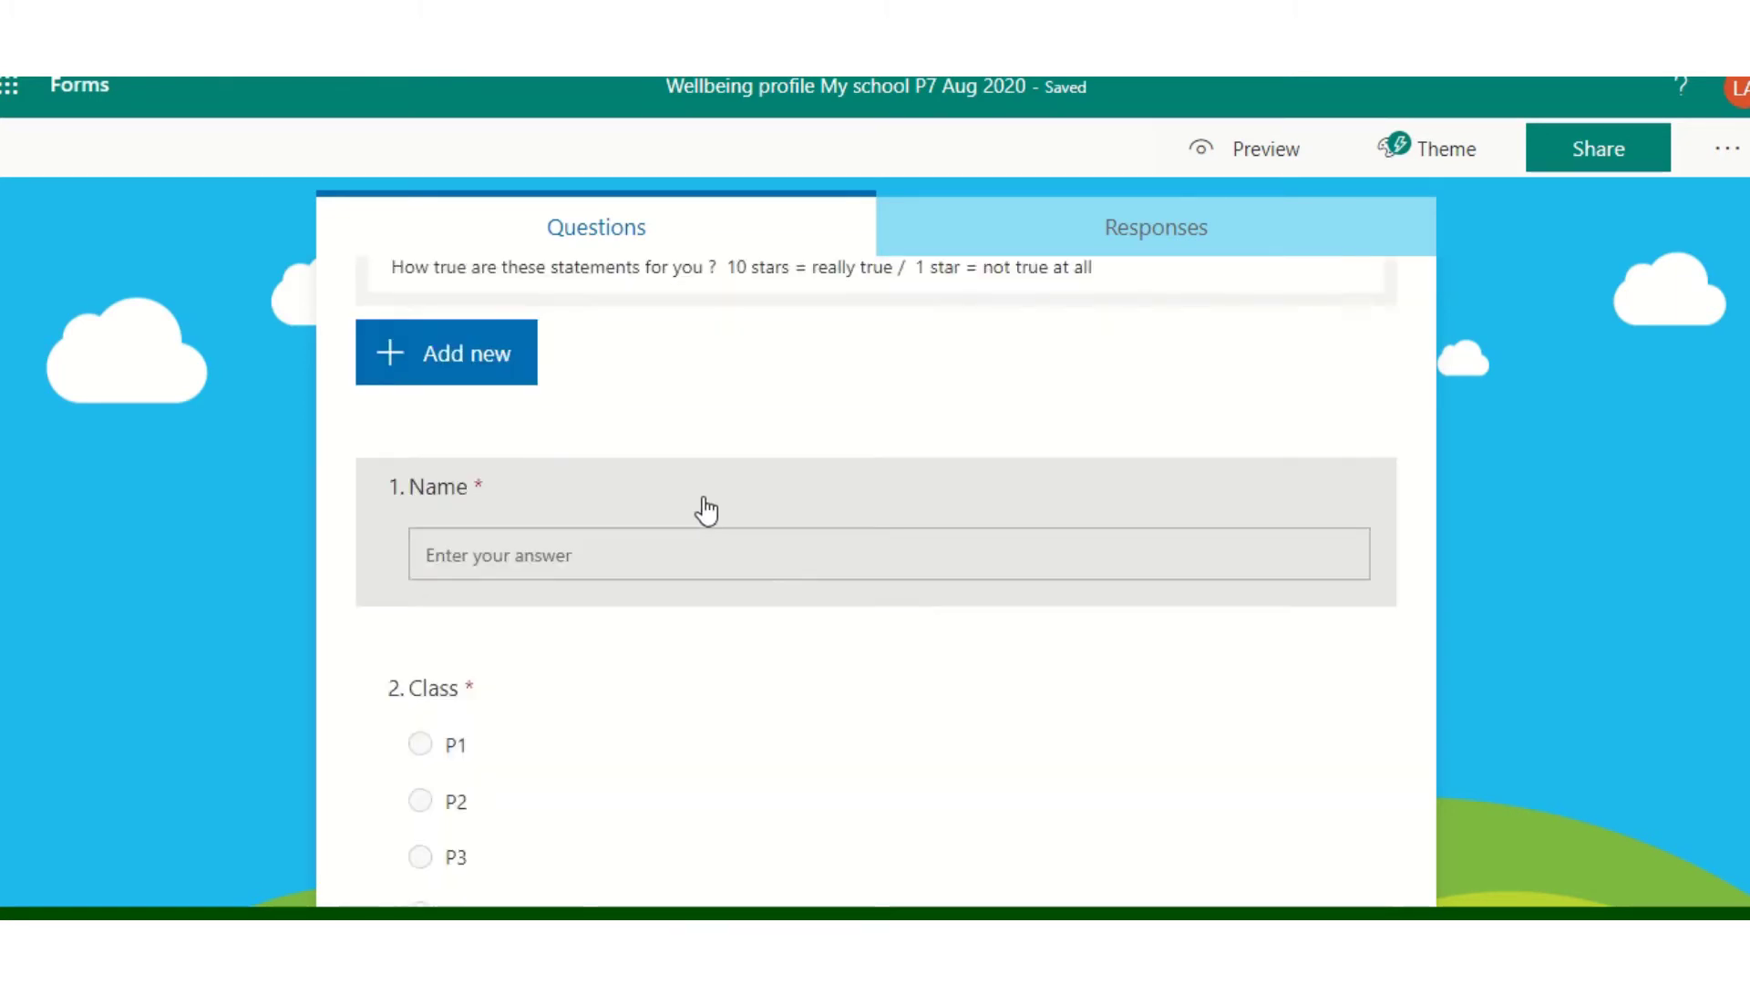
left_click(626, 392)
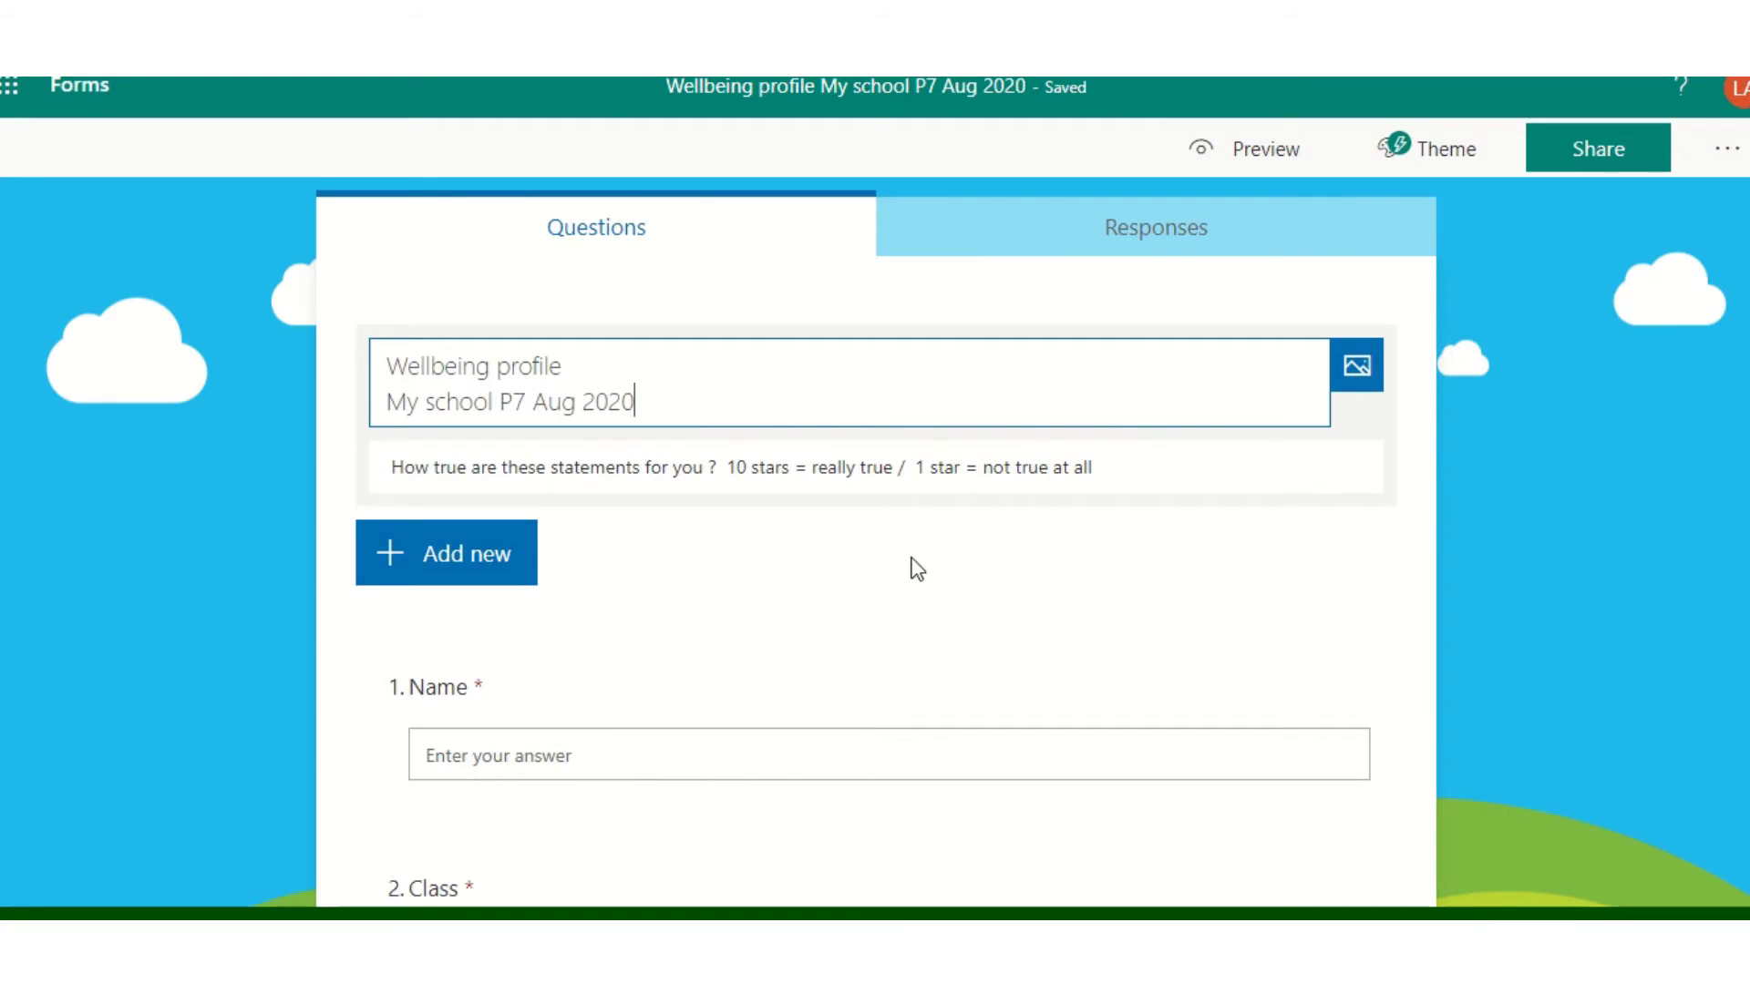
scroll(914, 566, "down", 5)
scroll(835, 558, "down", 1)
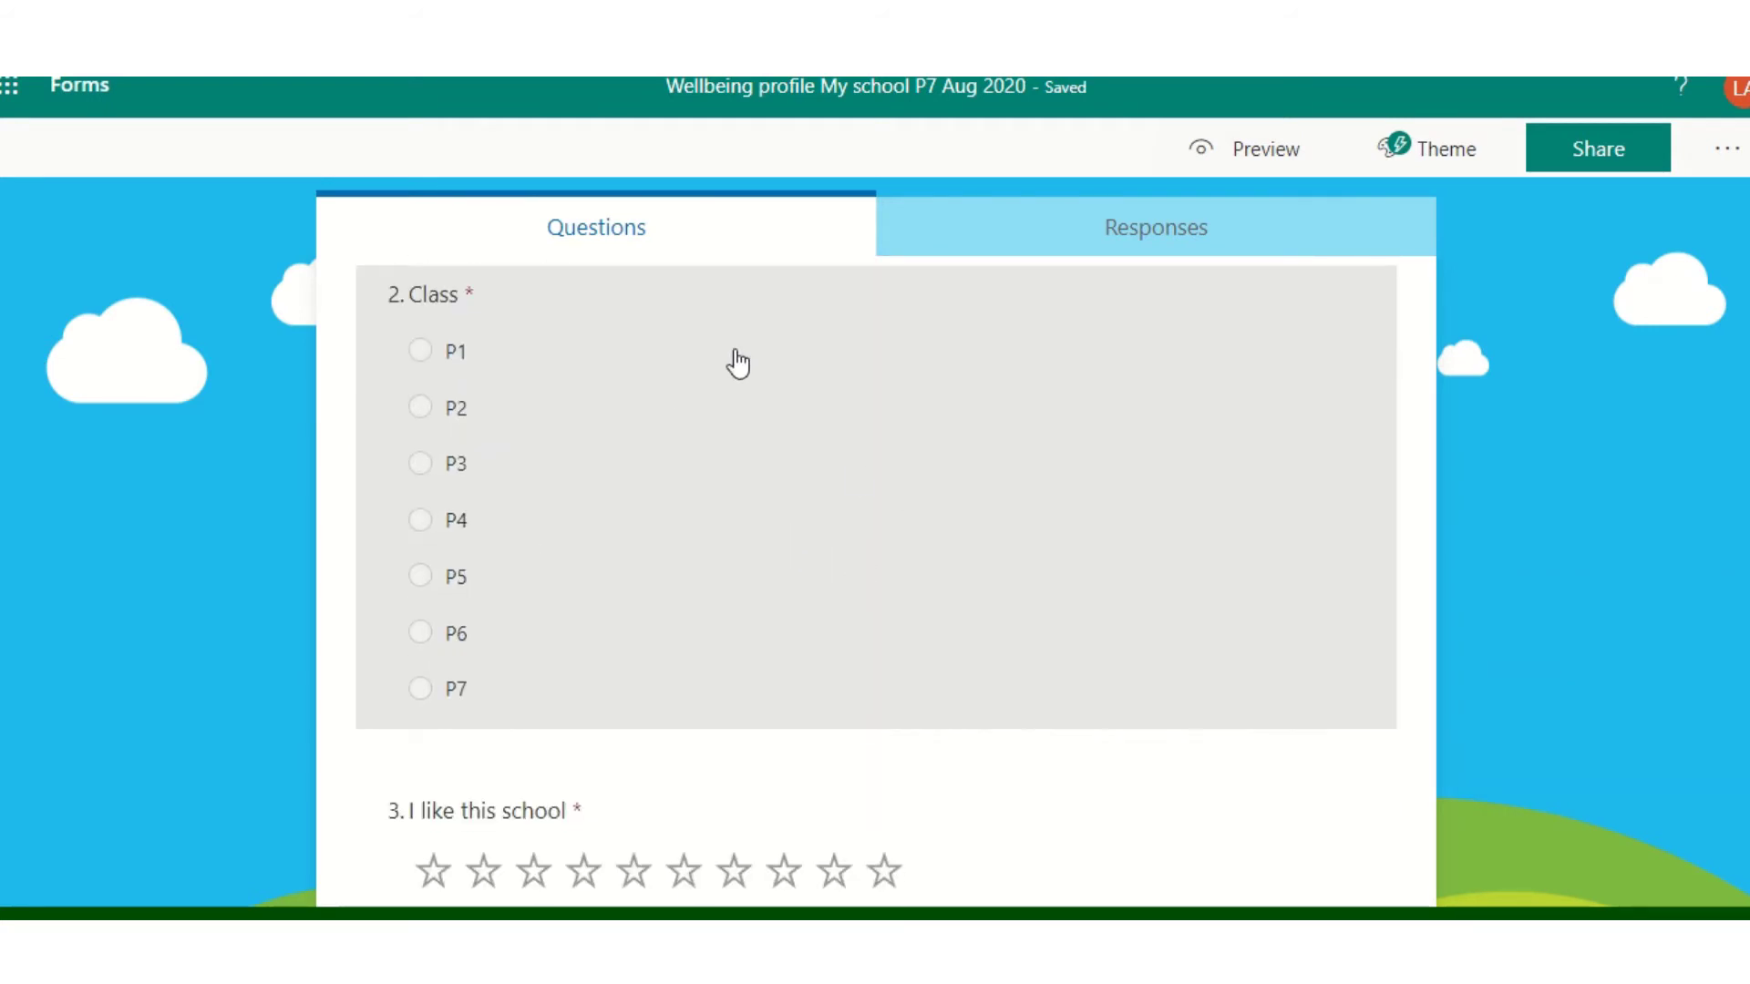
left_click(938, 465)
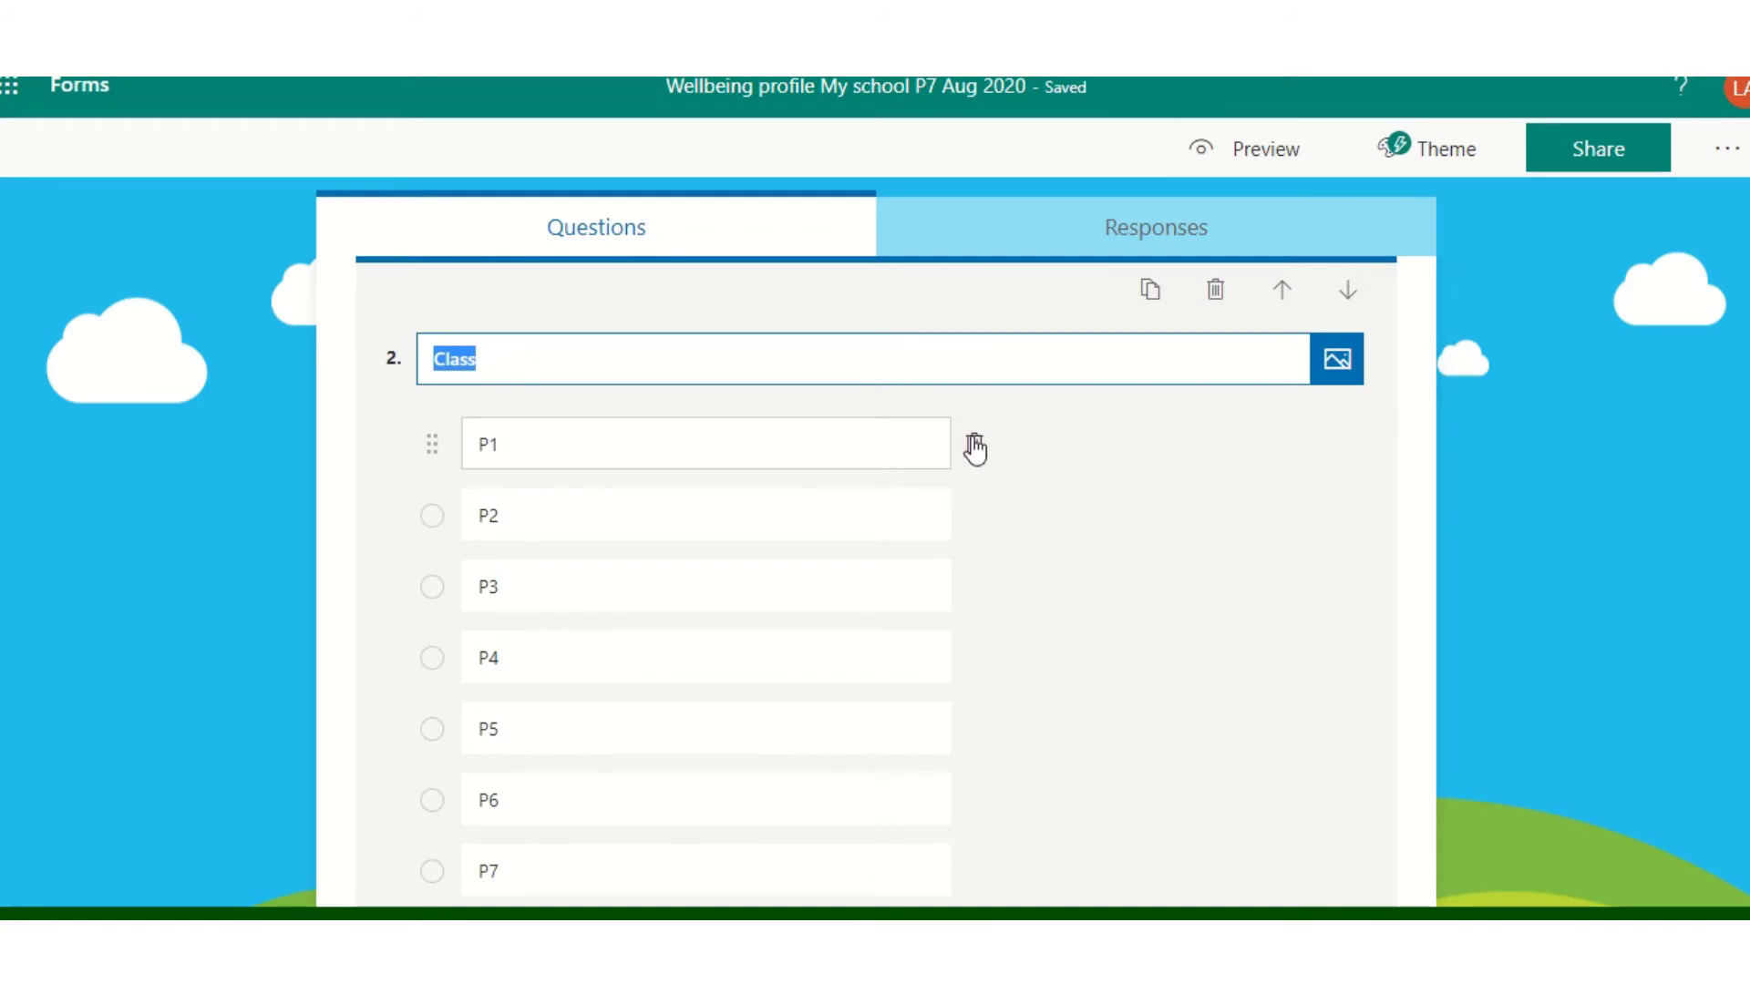
Delete the Class options P1, P2, P3, P4, P5 and P6, keeping only P7
left_click(977, 455)
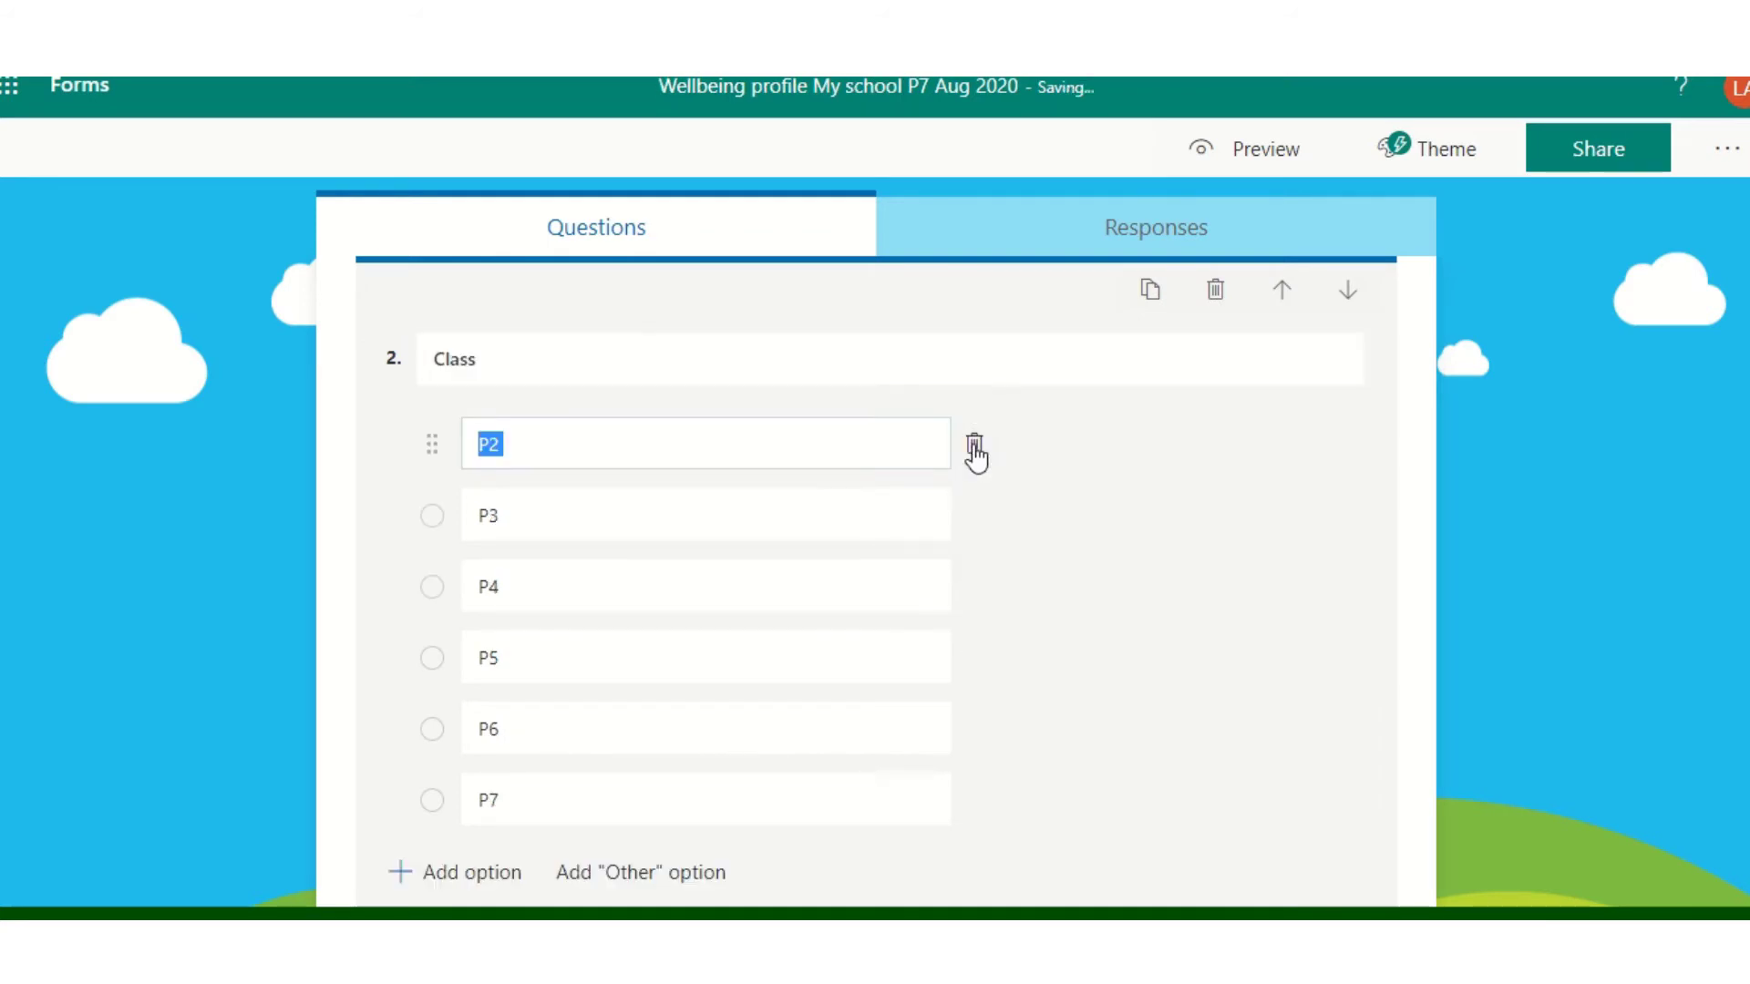
left_click(975, 449)
left_click(974, 449)
left_click(974, 449)
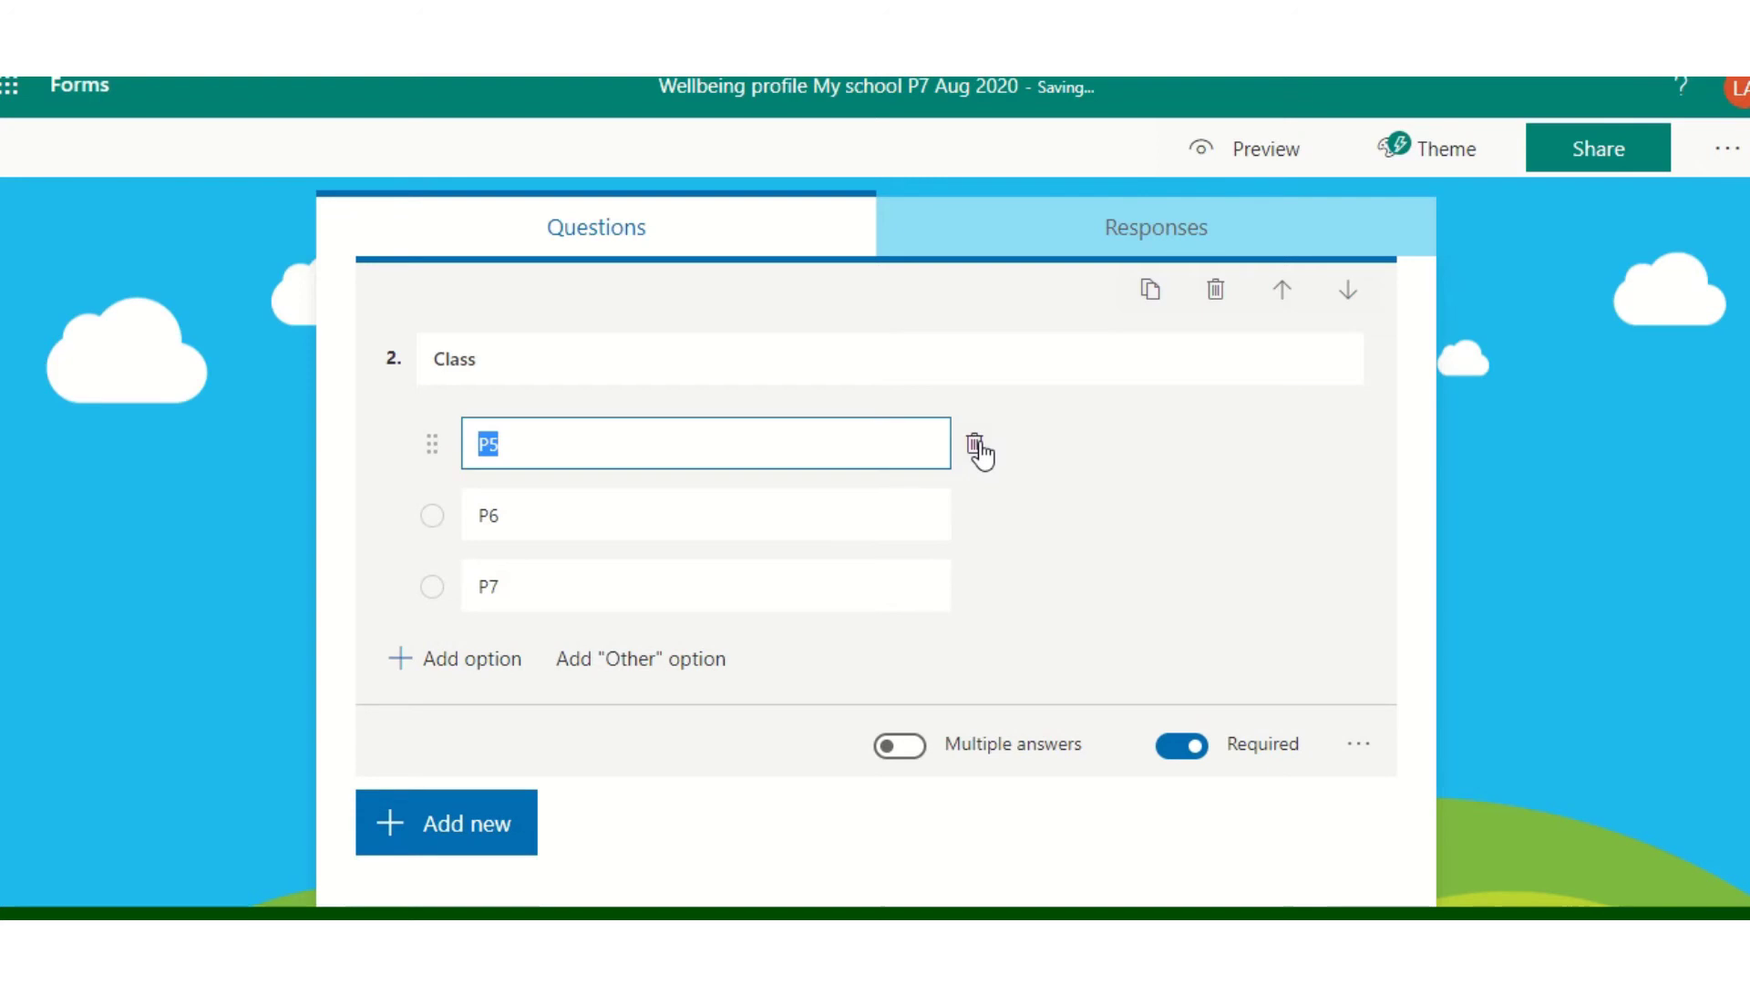
left_click(974, 449)
left_click(974, 448)
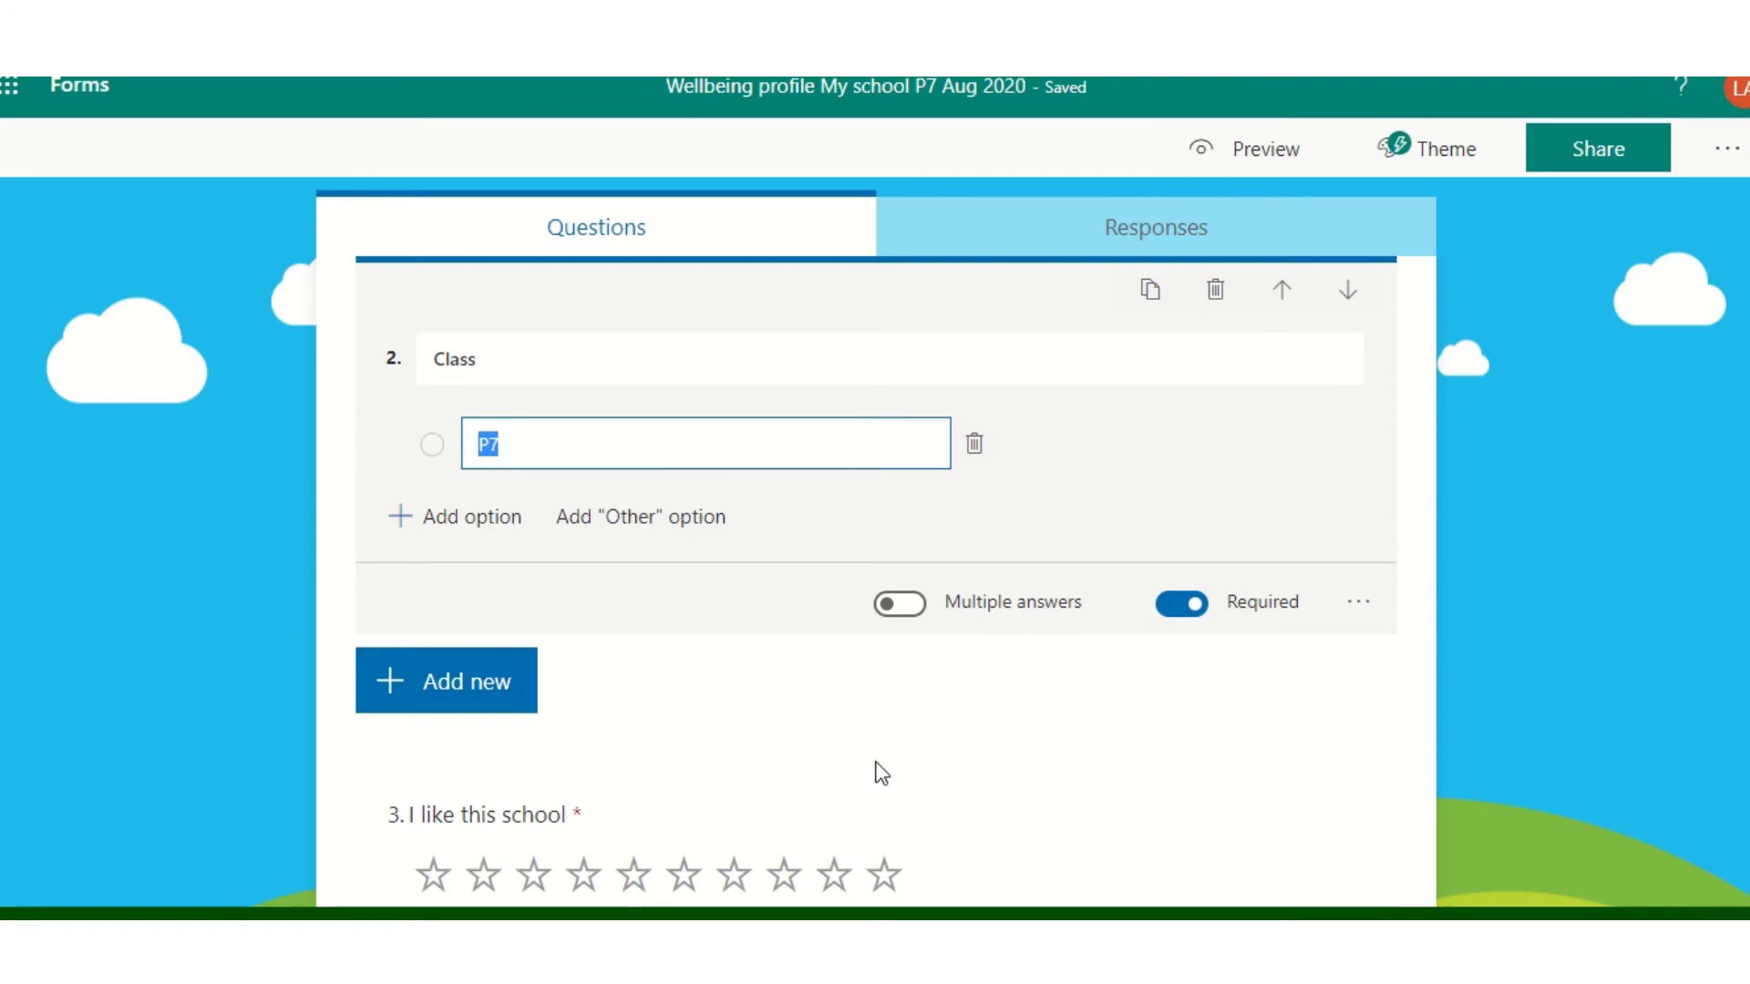
scroll(939, 757, "down", 7)
scroll(998, 760, "down", 10)
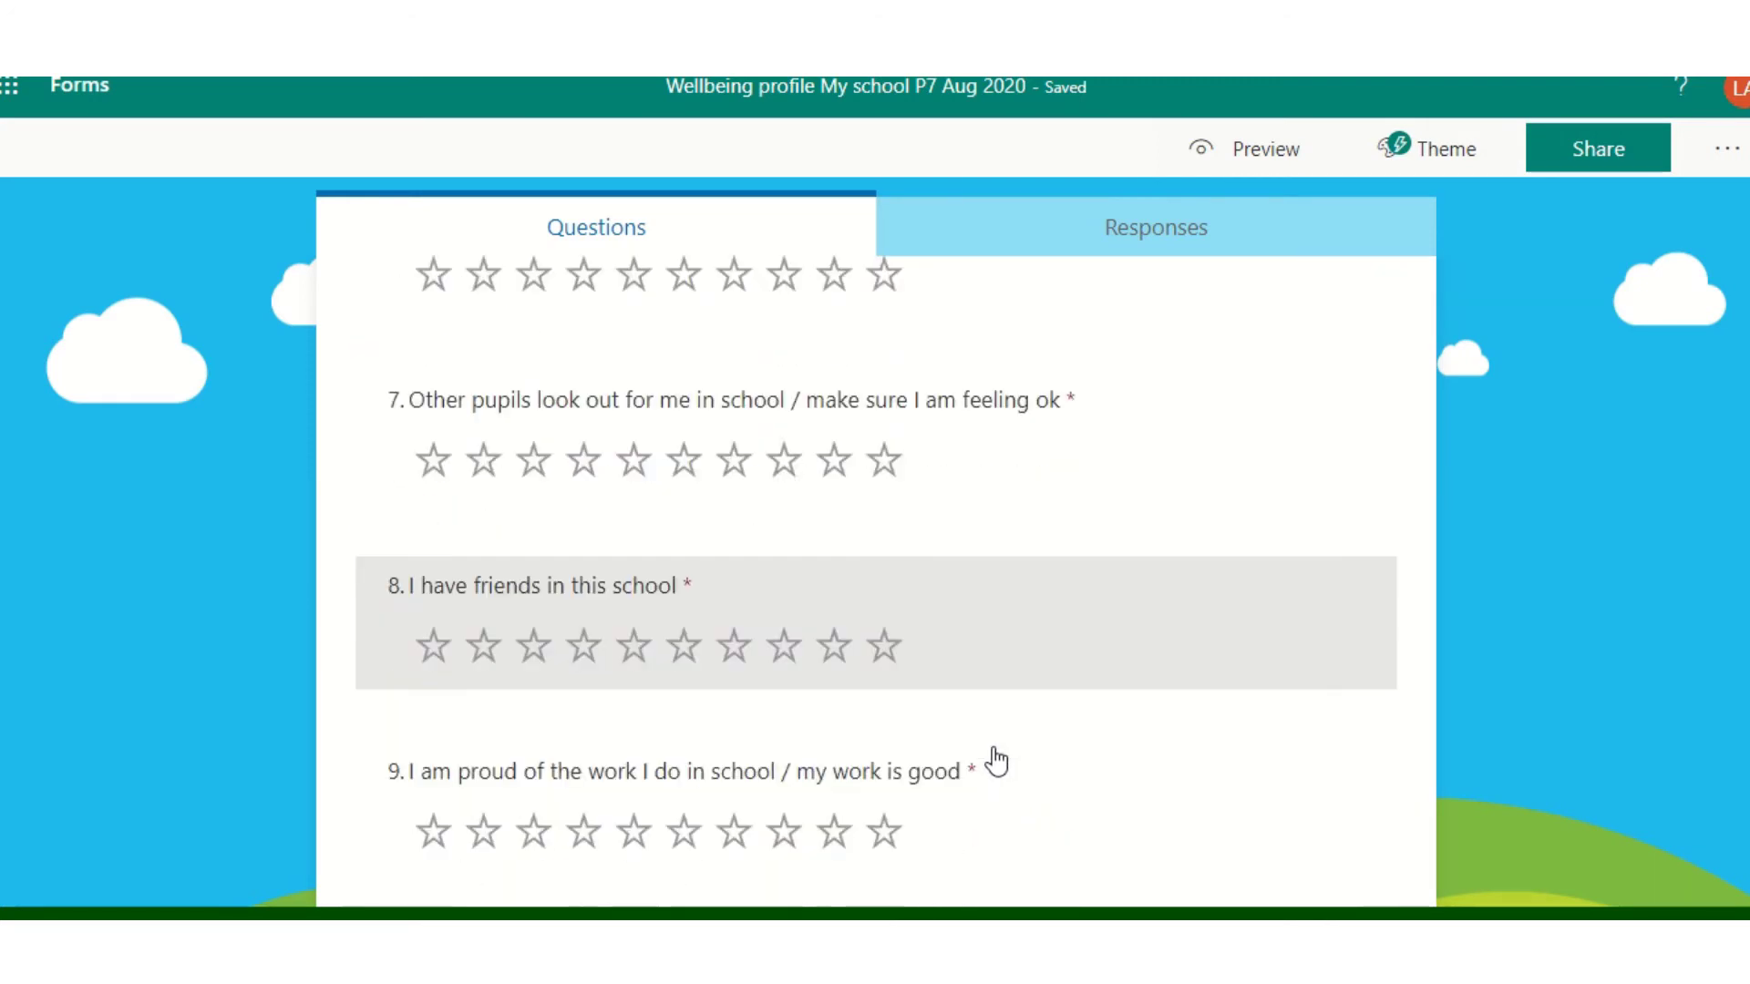
scroll(998, 760, "down", 12)
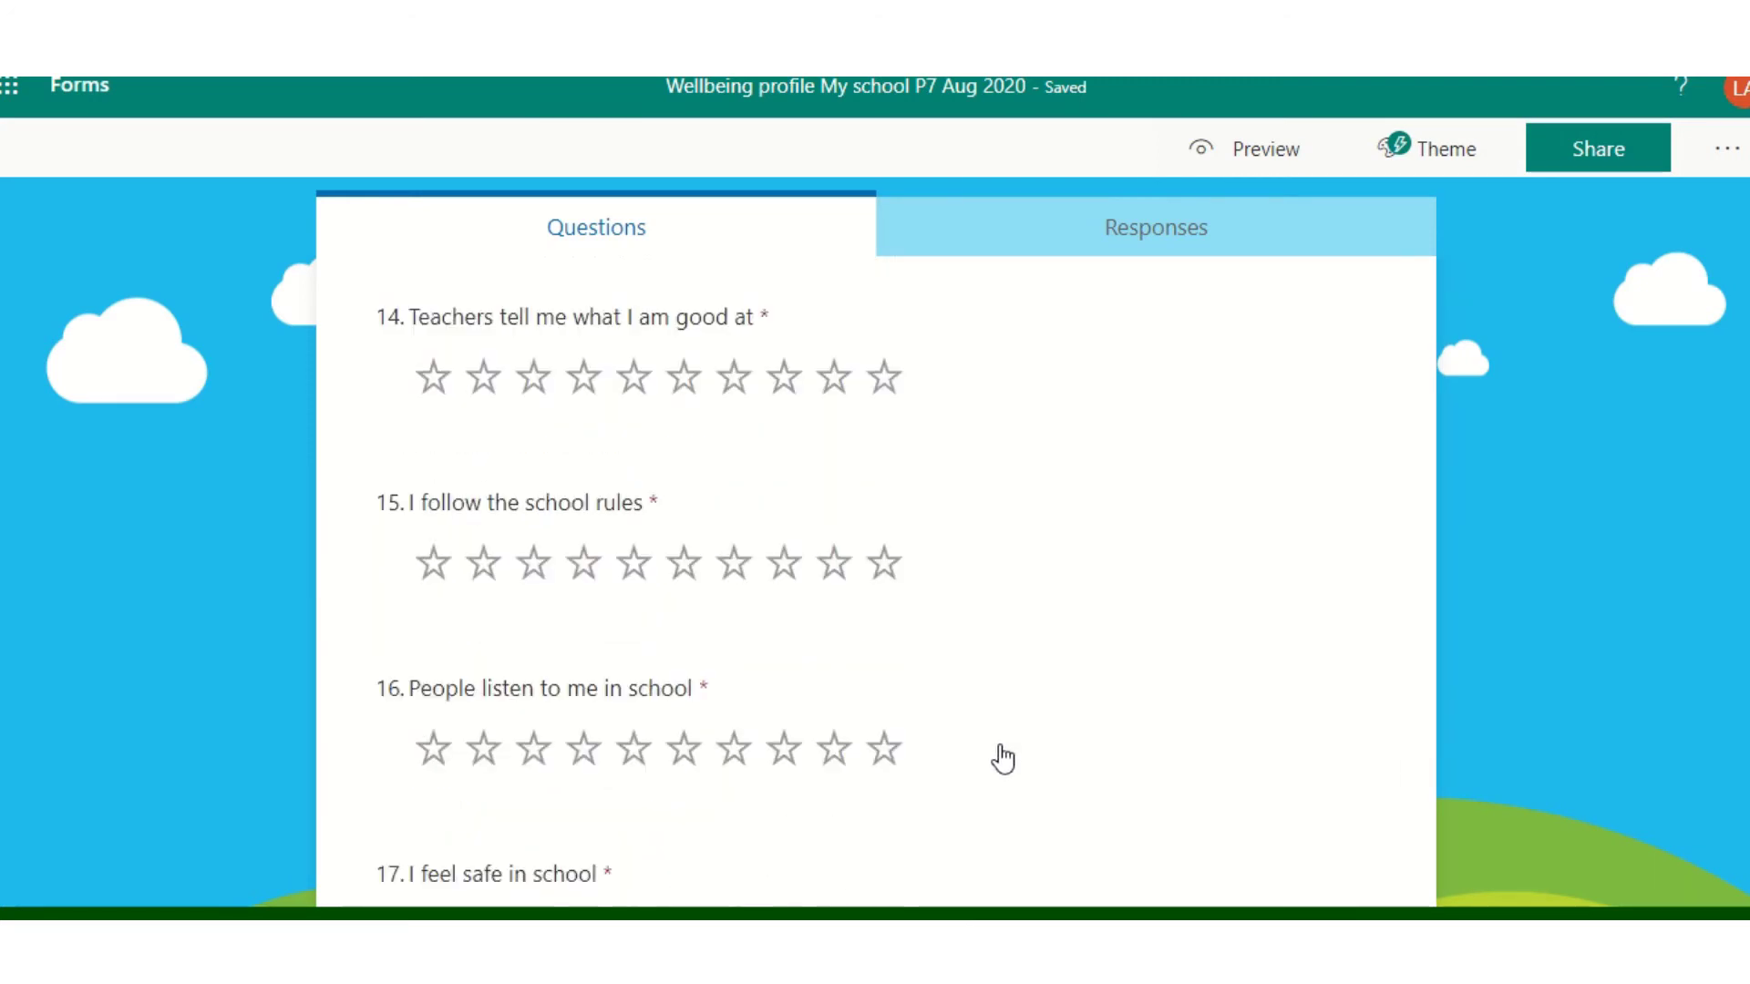
scroll(1002, 758, "down", 6)
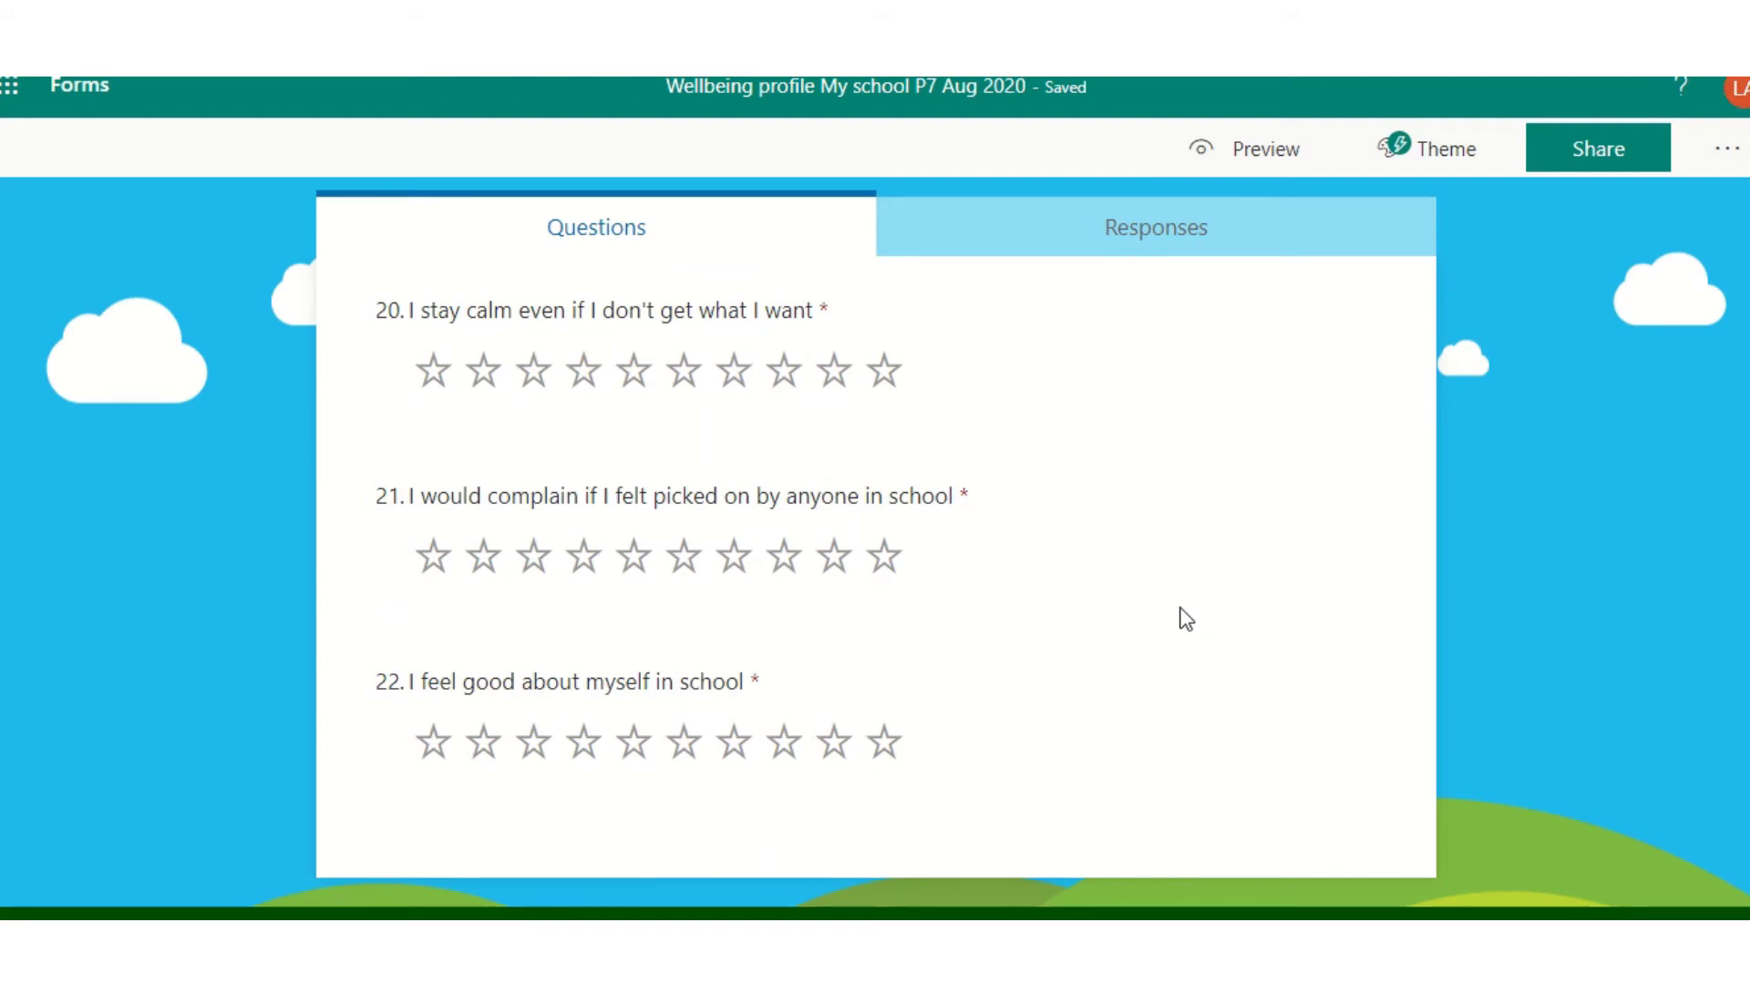
scroll(1124, 636, "up", 20)
scroll(1125, 639, "up", 10)
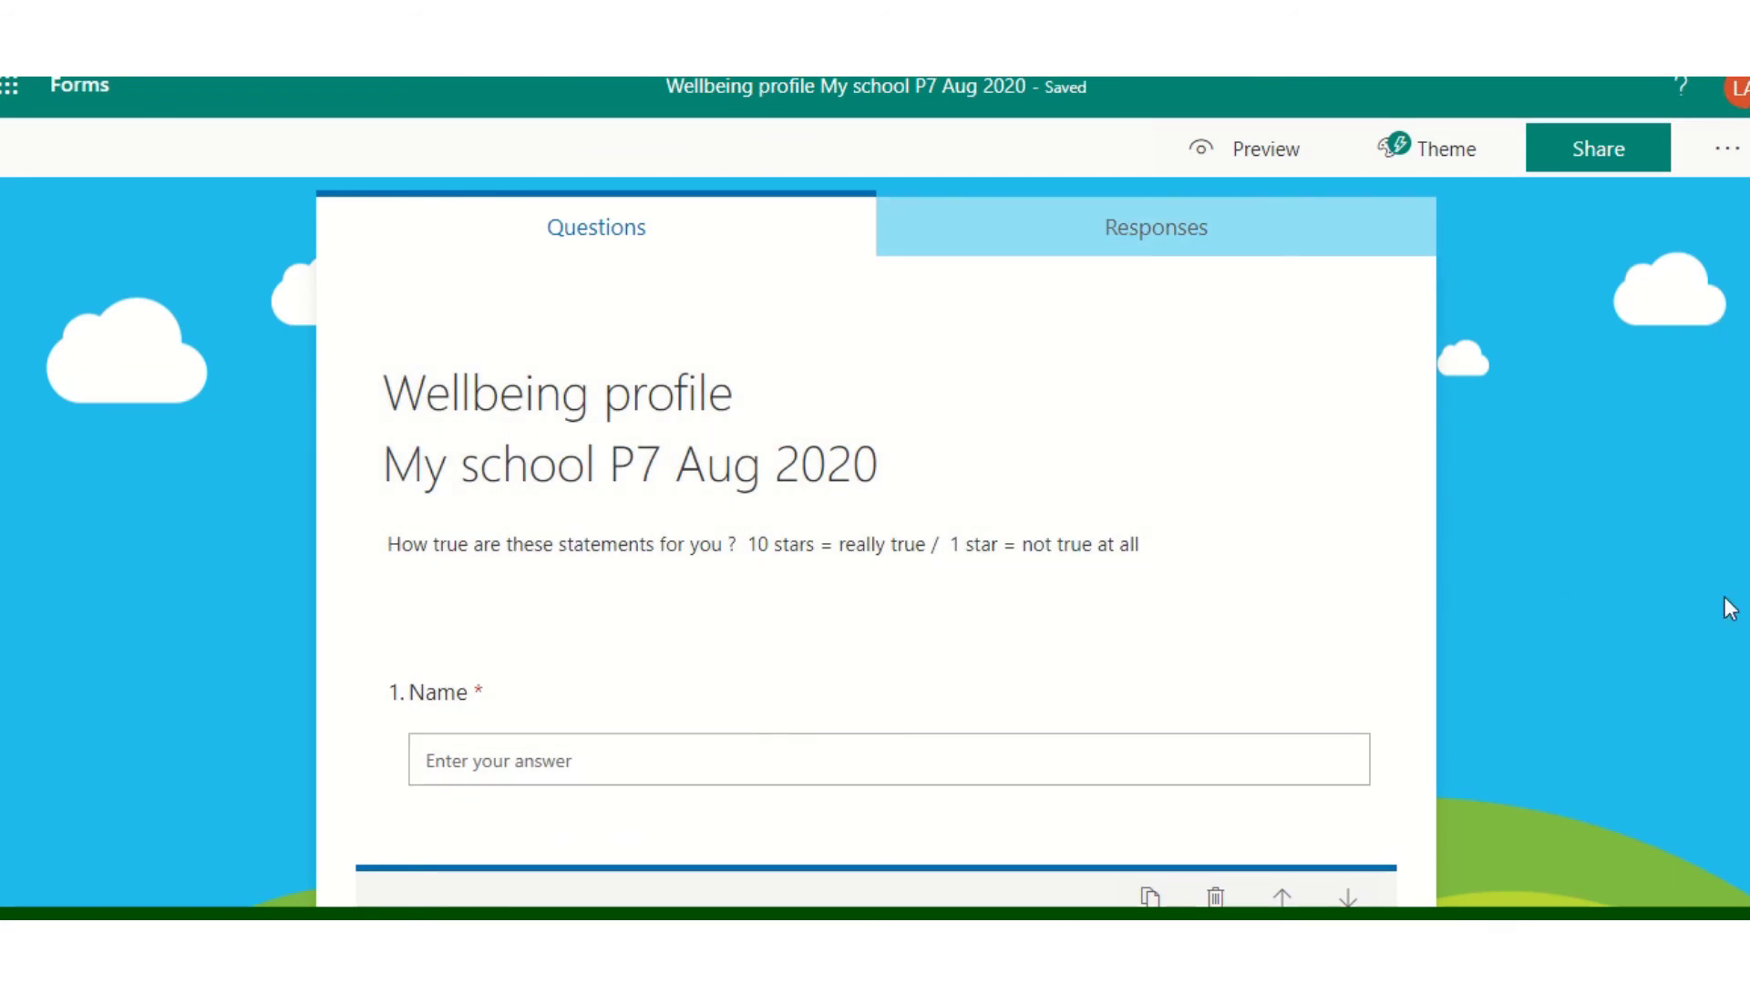
left_click(1586, 155)
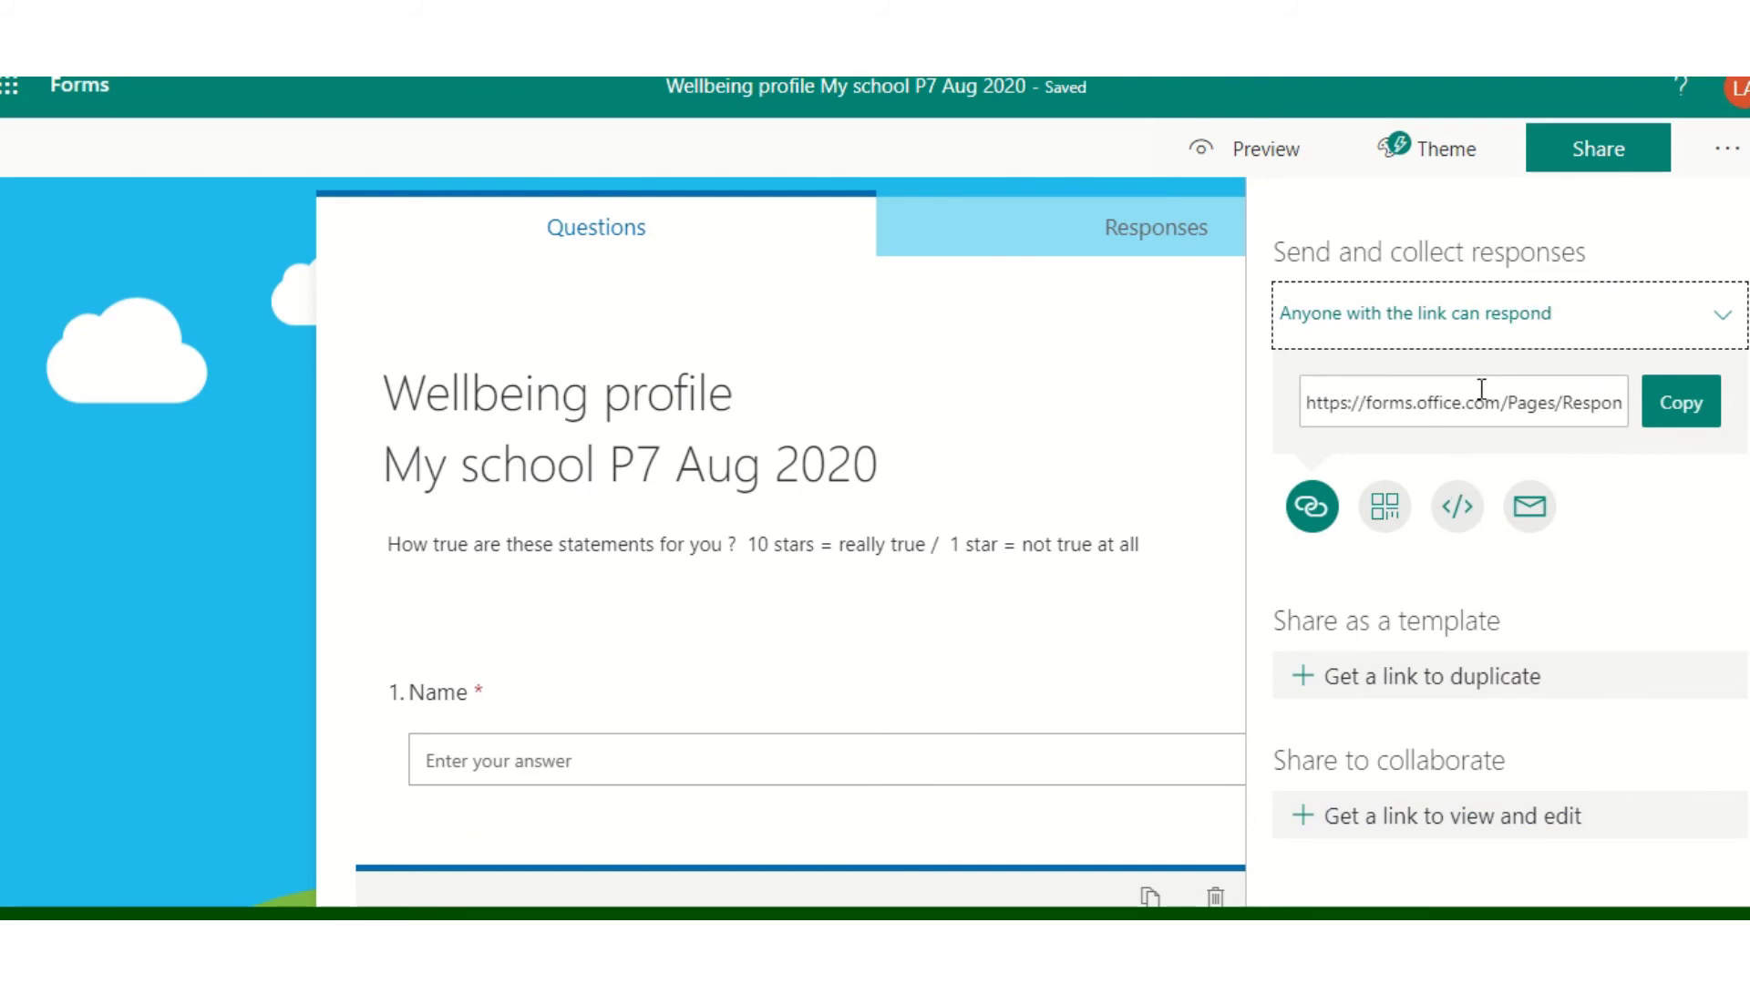
Copy the anyone-can-respond link, view the QR code, then copy the link again
left_click(1688, 419)
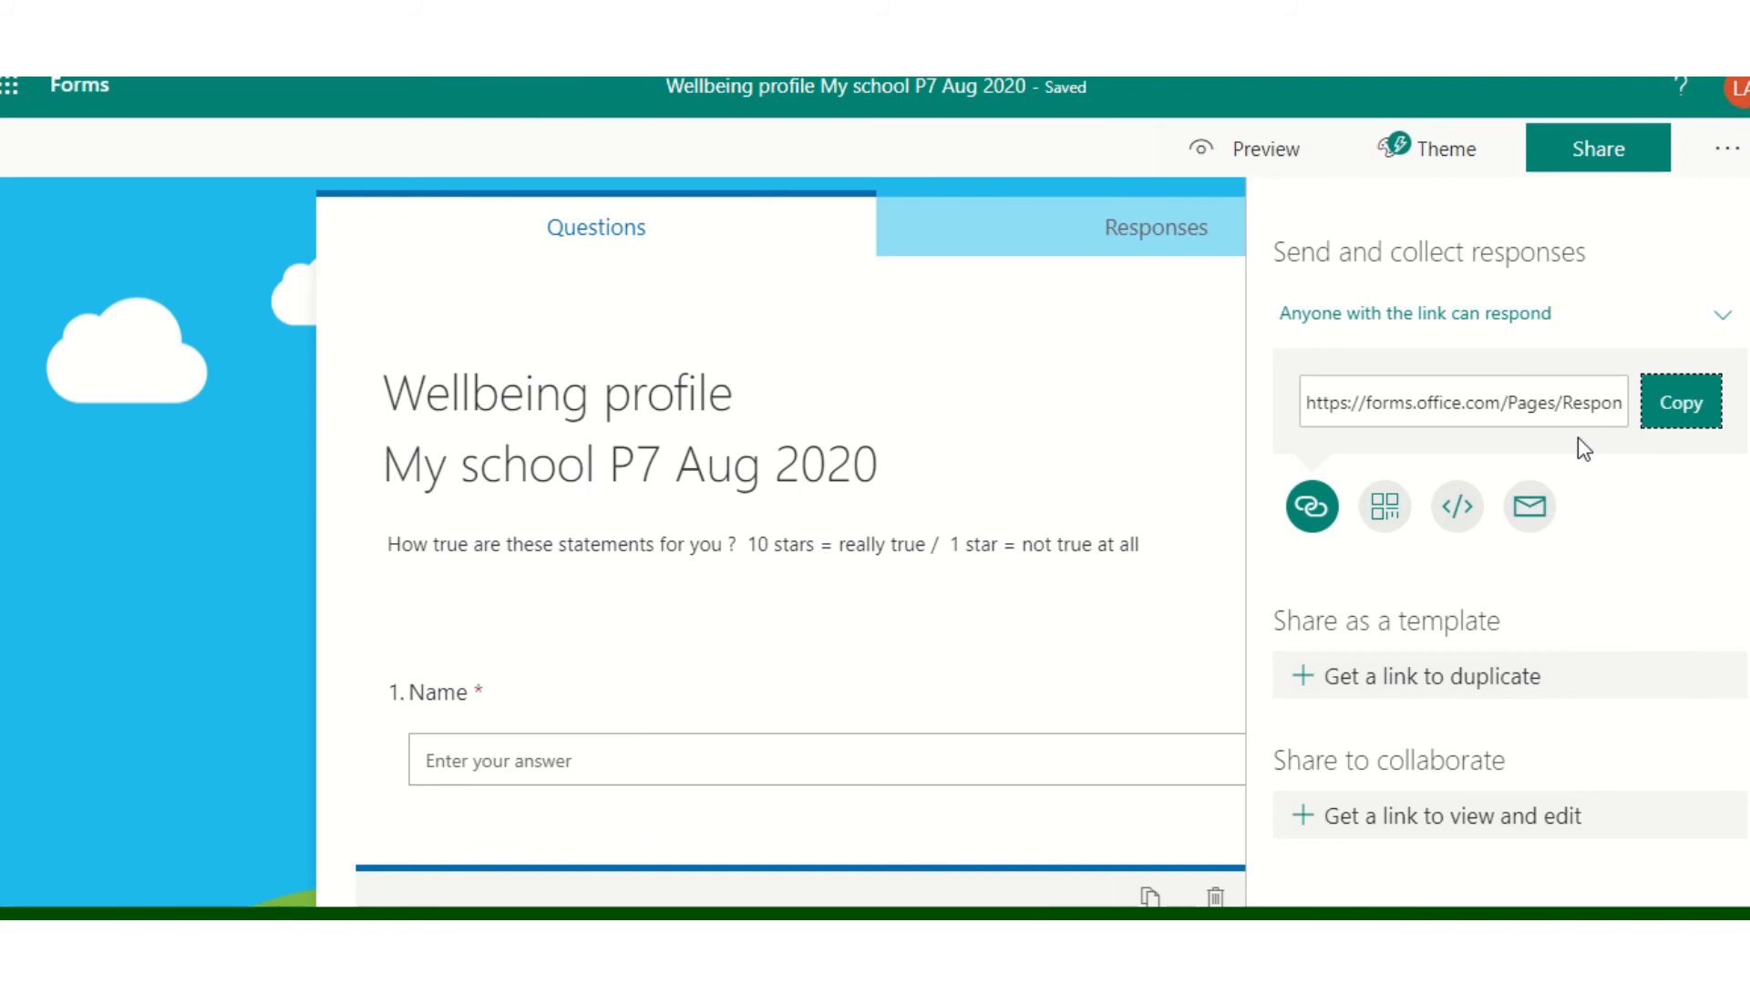
left_click(1385, 510)
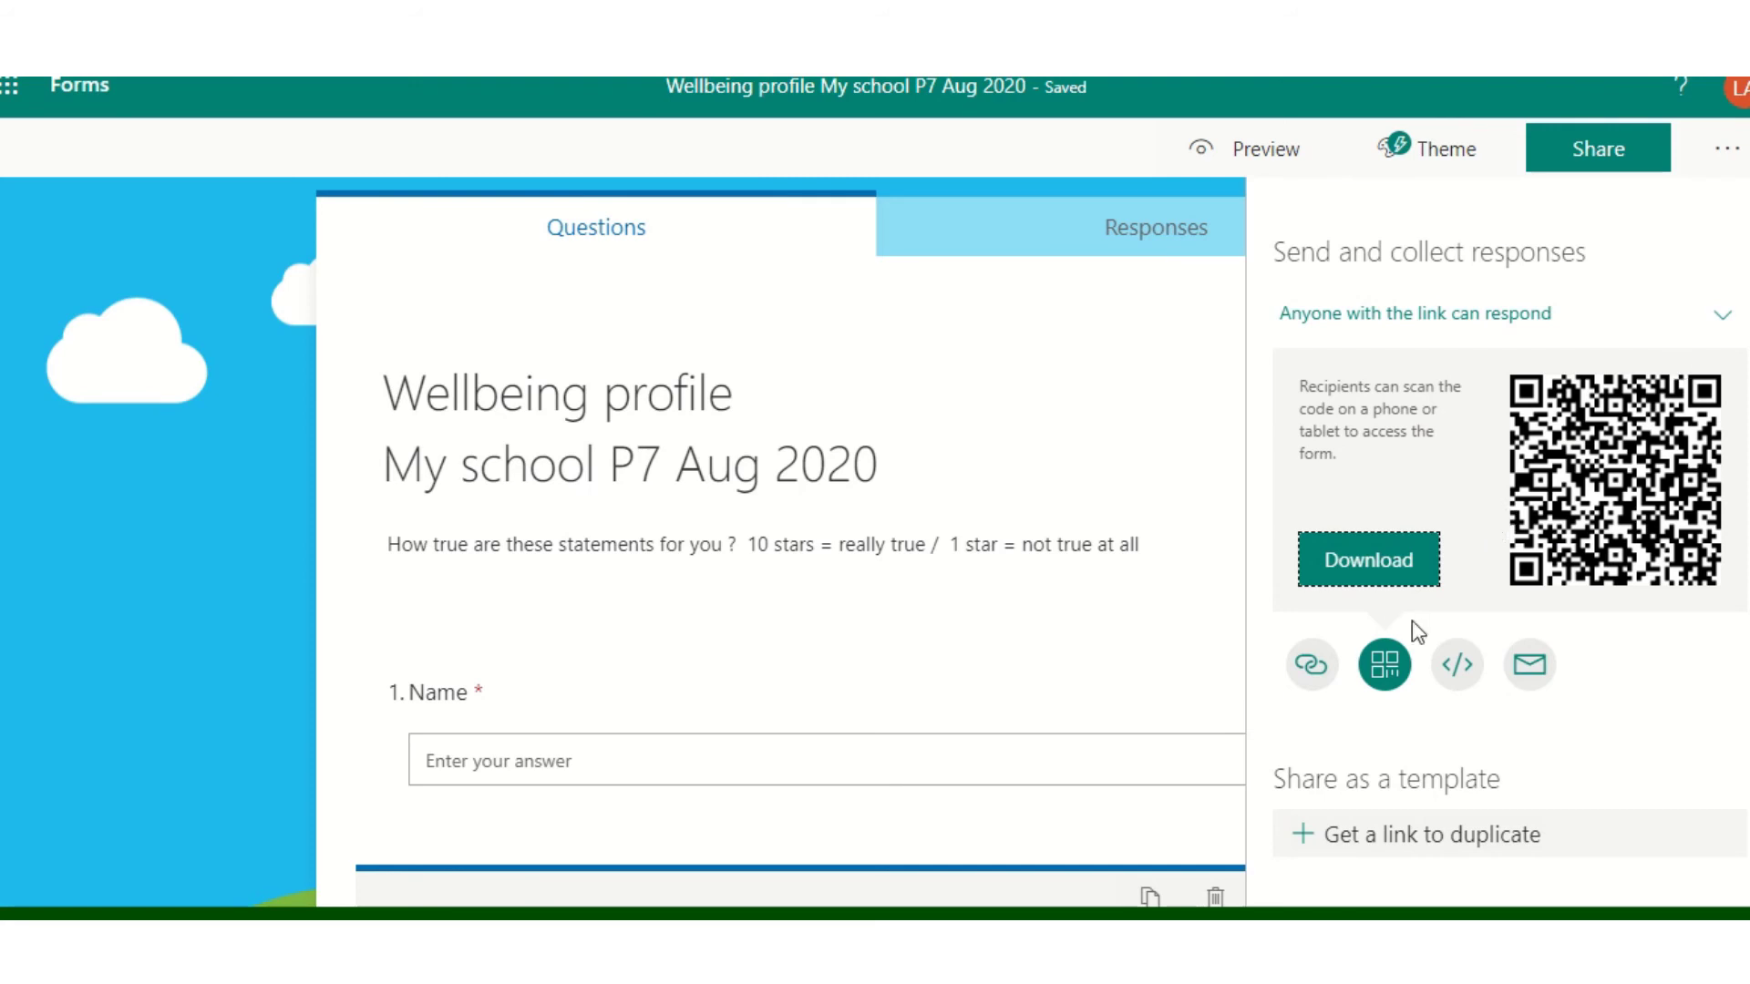
left_click(1310, 664)
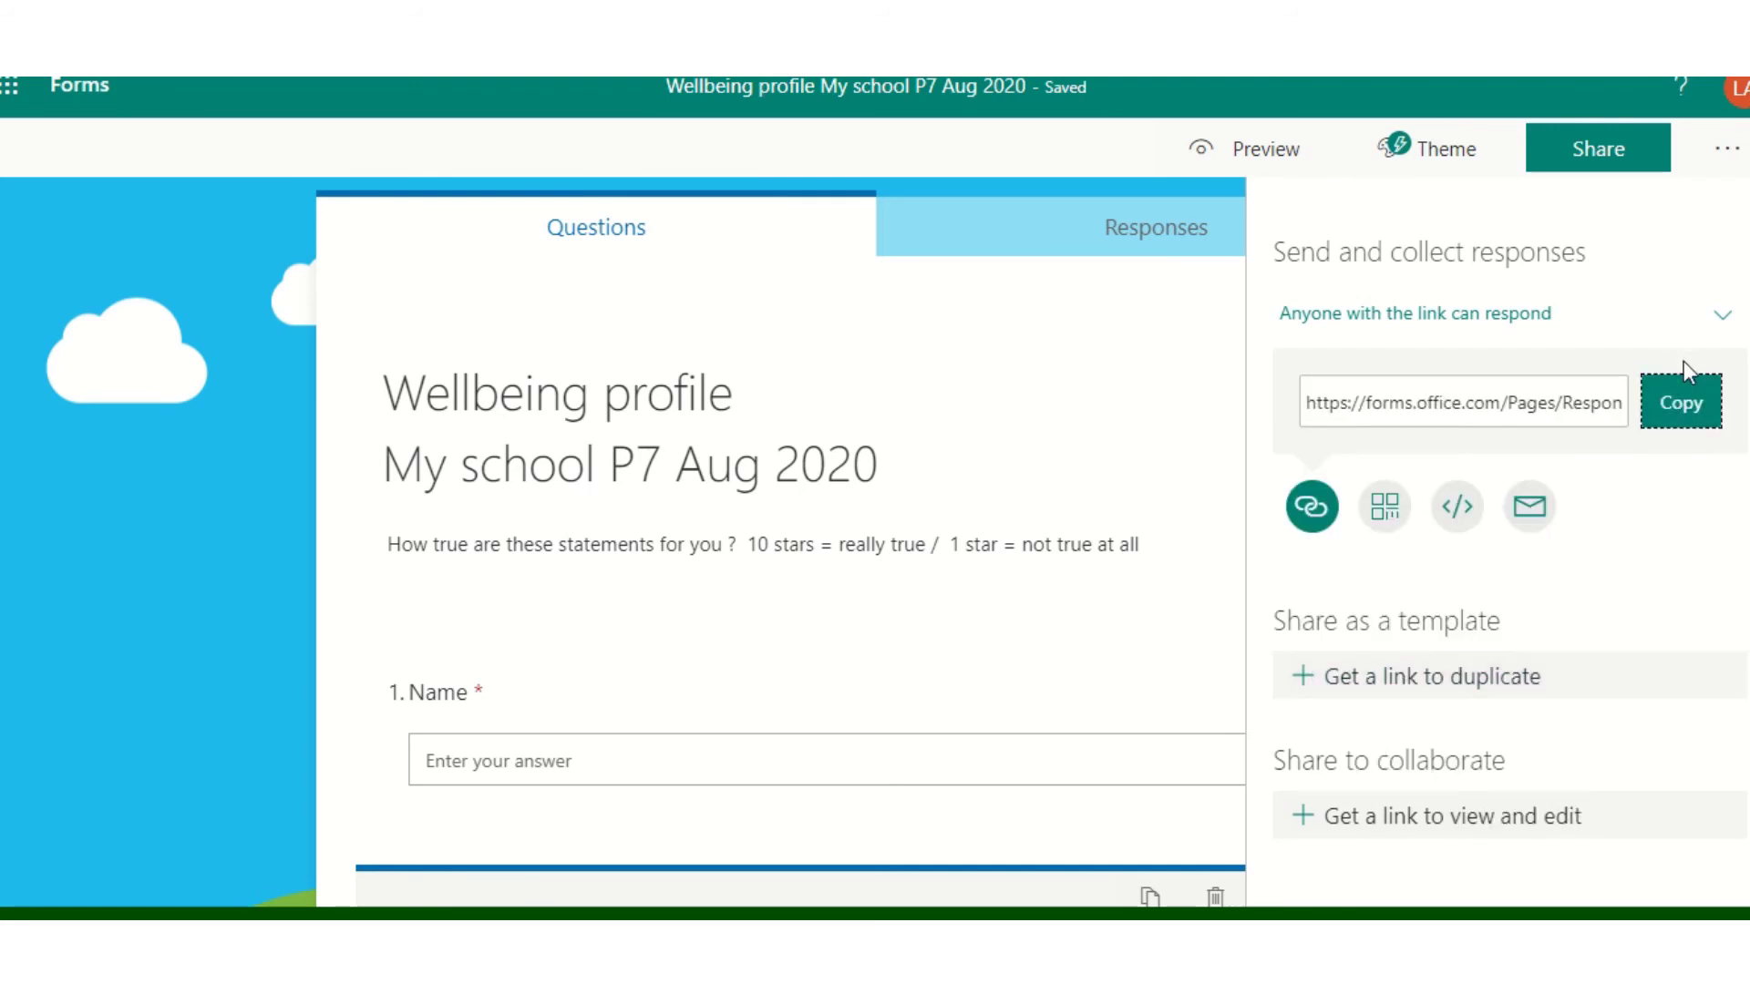
left_click(1666, 417)
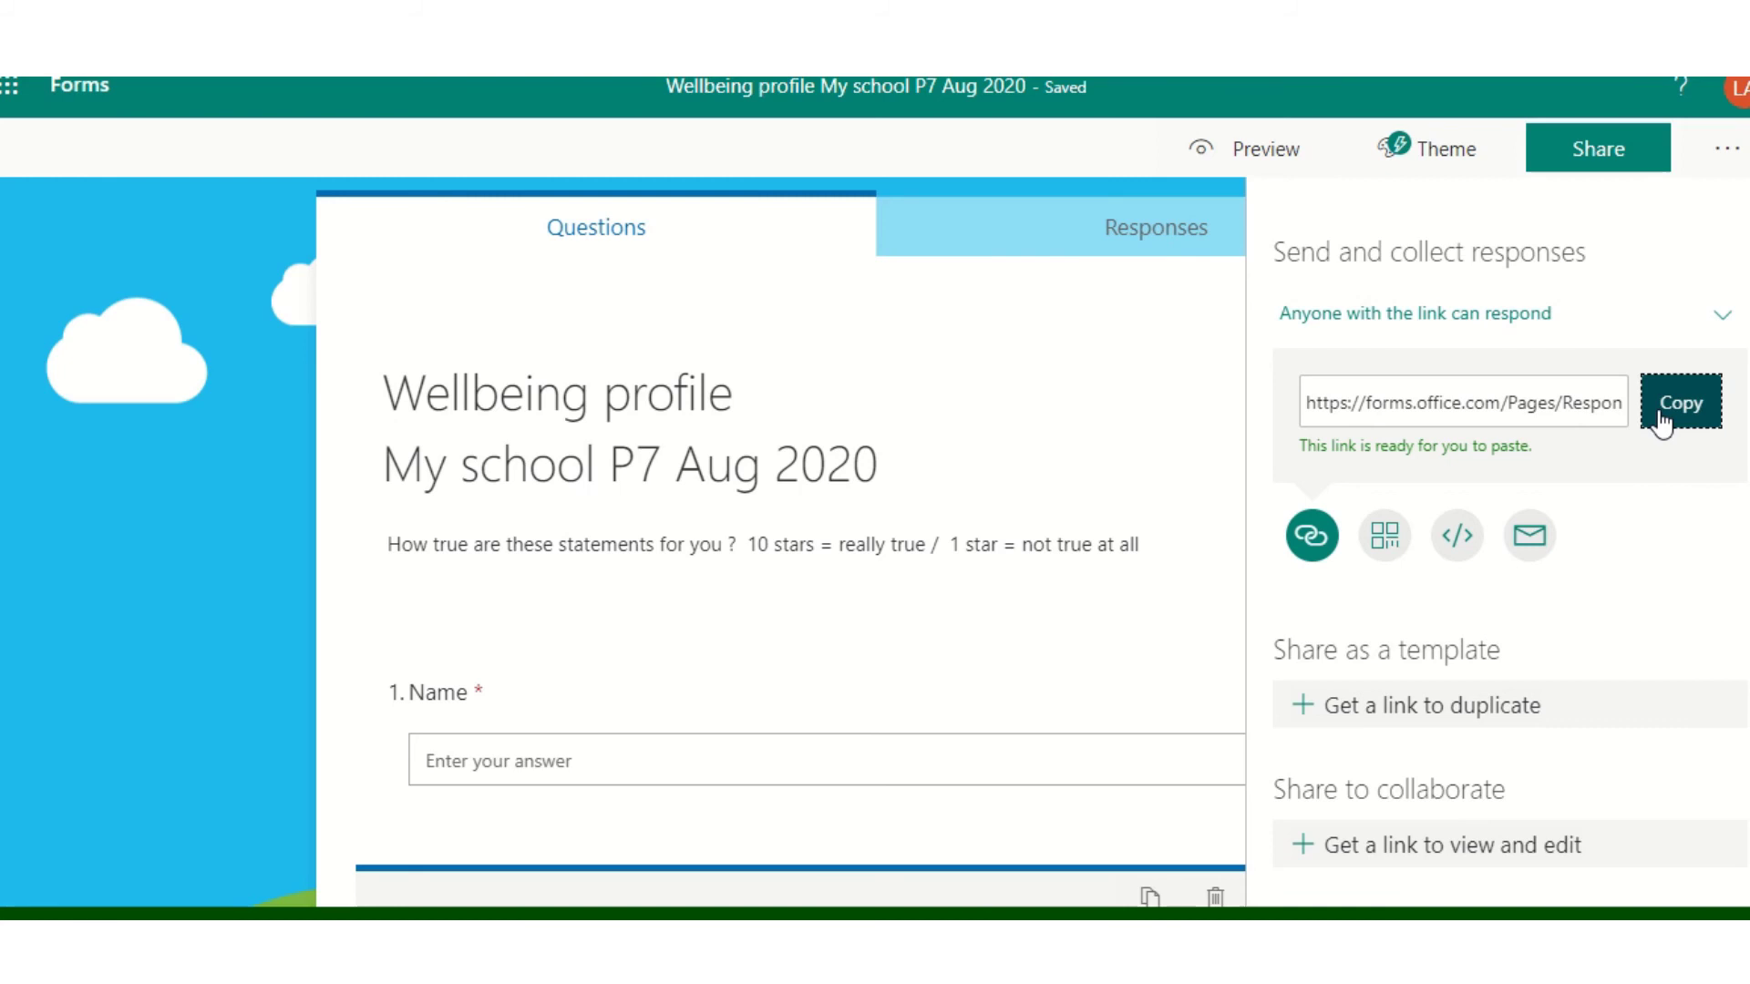